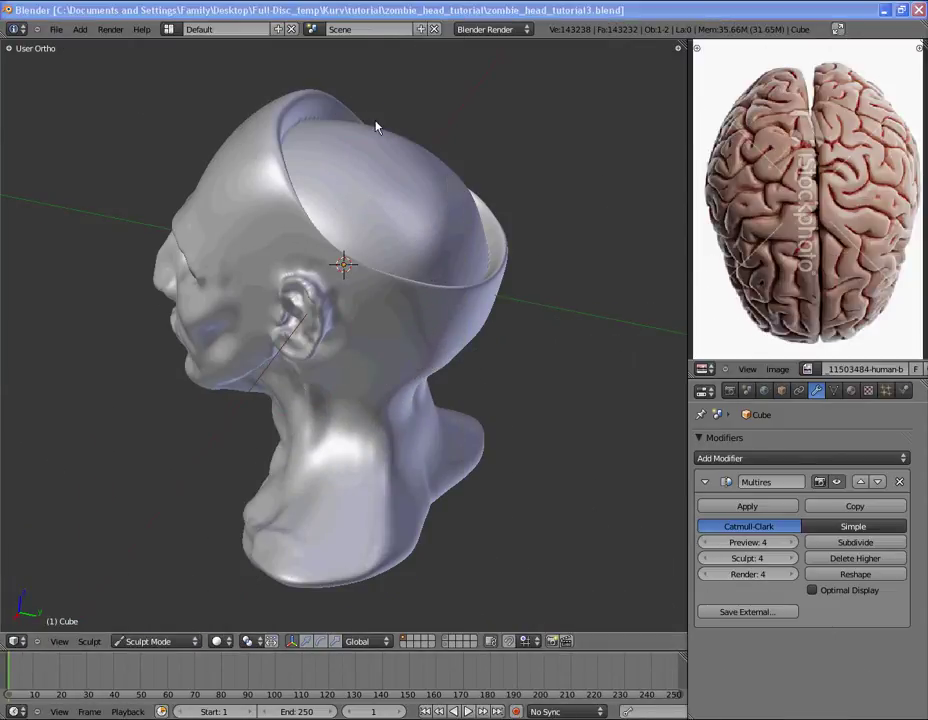
Examine the smooth brain surface inside the open skull from several angles, ending with a close view from above
{"action": "mouse_move", "coordinate": [297, 388]}
{"action": "middle_mouse_down"}
{"action": "mouse_move", "coordinate": [435, 425]}
{"action": "mouse_move", "coordinate": [373, 209]}
{"action": "mouse_move", "coordinate": [282, 375]}
{"action": "mouse_move", "coordinate": [437, 381]}
{"action": "mouse_move", "coordinate": [445, 304]}
{"action": "mouse_move", "coordinate": [404, 300]}
{"action": "mouse_move", "coordinate": [308, 227]}
{"action": "mouse_move", "coordinate": [321, 325]}
{"action": "mouse_move", "coordinate": [315, 385]}
{"action": "middle_mouse_up"}
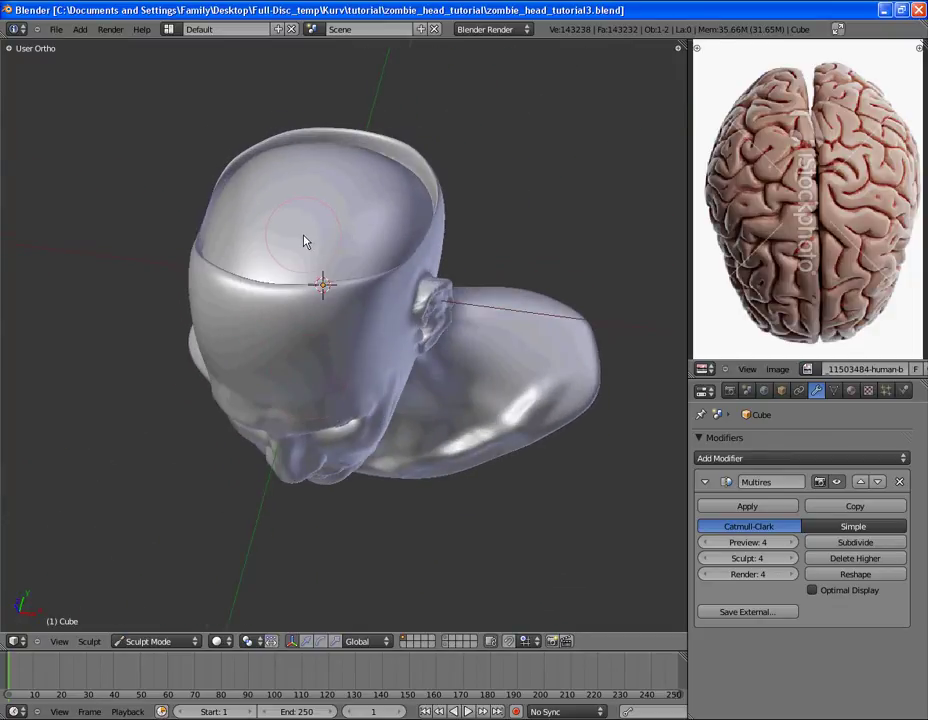
{"action": "key", "text": "KP_7"}
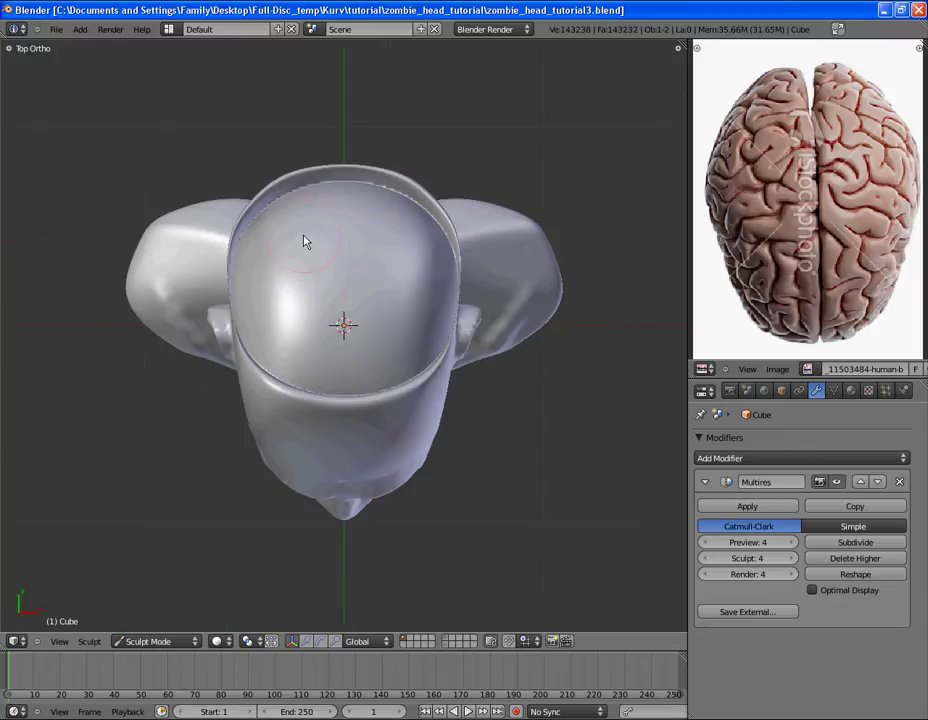
{"action": "scroll", "coordinate": [352, 307], "scroll_direction": "up", "scroll_amount": 2}
{"action": "scroll", "coordinate": [357, 325], "scroll_direction": "down", "scroll_amount": 1}
{"action": "middle_click_drag", "start_coordinate": [239, 253], "coordinate": [302, 385]}
{"action": "key", "text": "KP_7"}
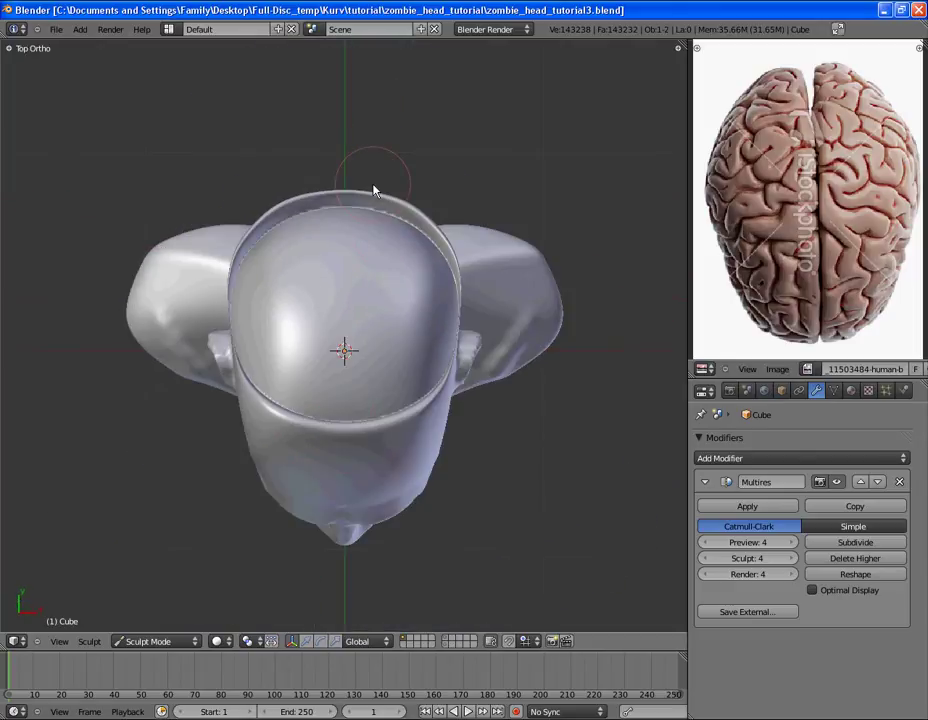
{"action": "scroll", "coordinate": [404, 337], "scroll_direction": "up", "scroll_amount": 5}
{"action": "scroll", "coordinate": [426, 314], "scroll_direction": "down", "scroll_amount": 2}
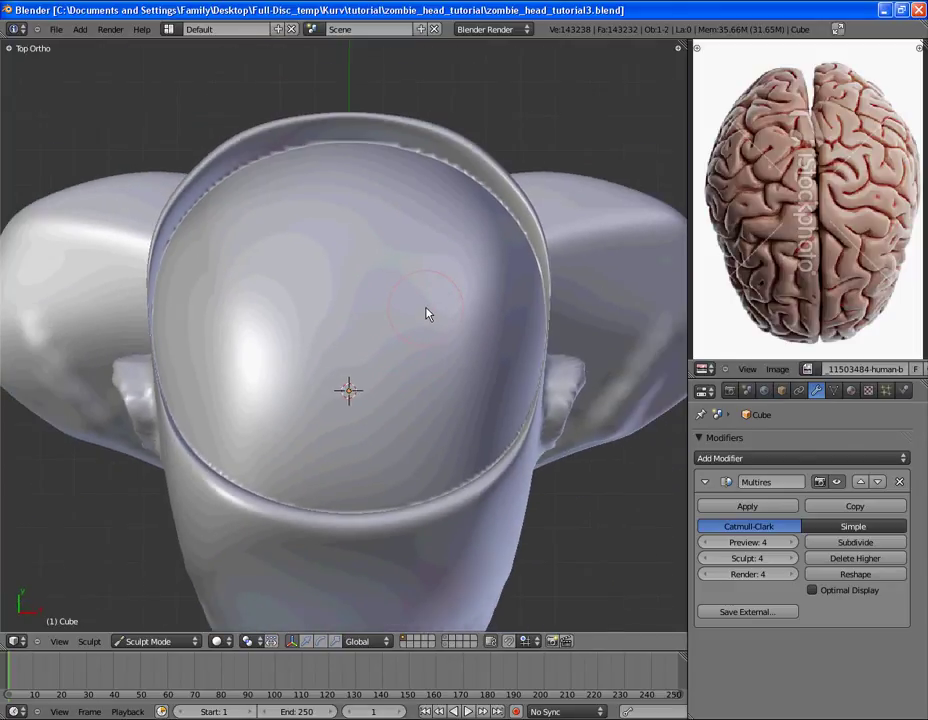
Set up the sculpting brush named Brush in Add mode with the Round falloff curve
{"action": "key", "text": "t"}
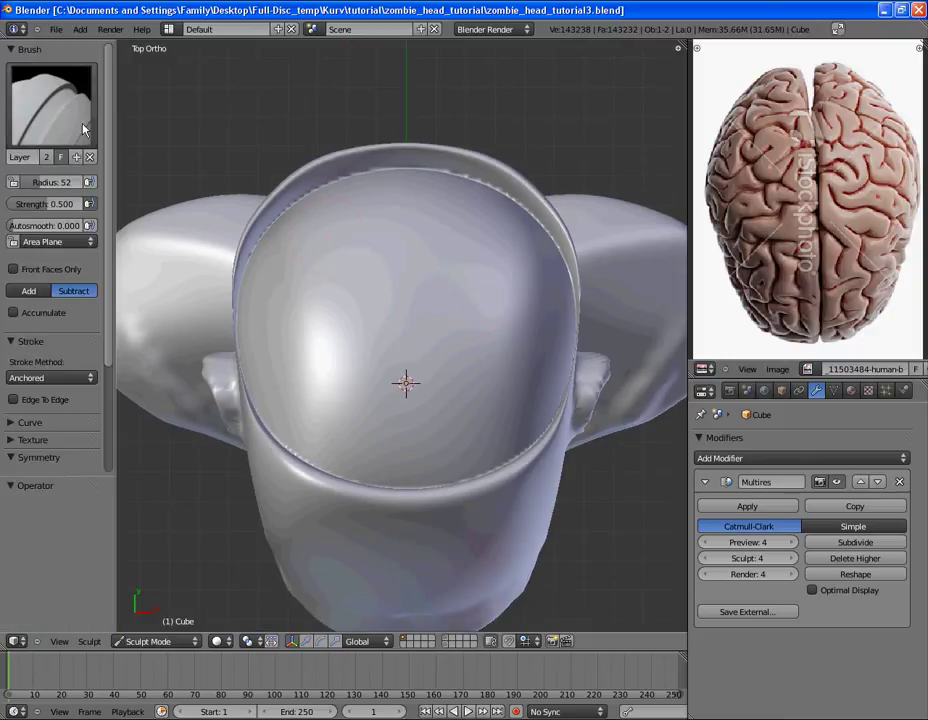
{"action": "left_click", "coordinate": [59, 88]}
{"action": "left_click", "coordinate": [130, 190]}
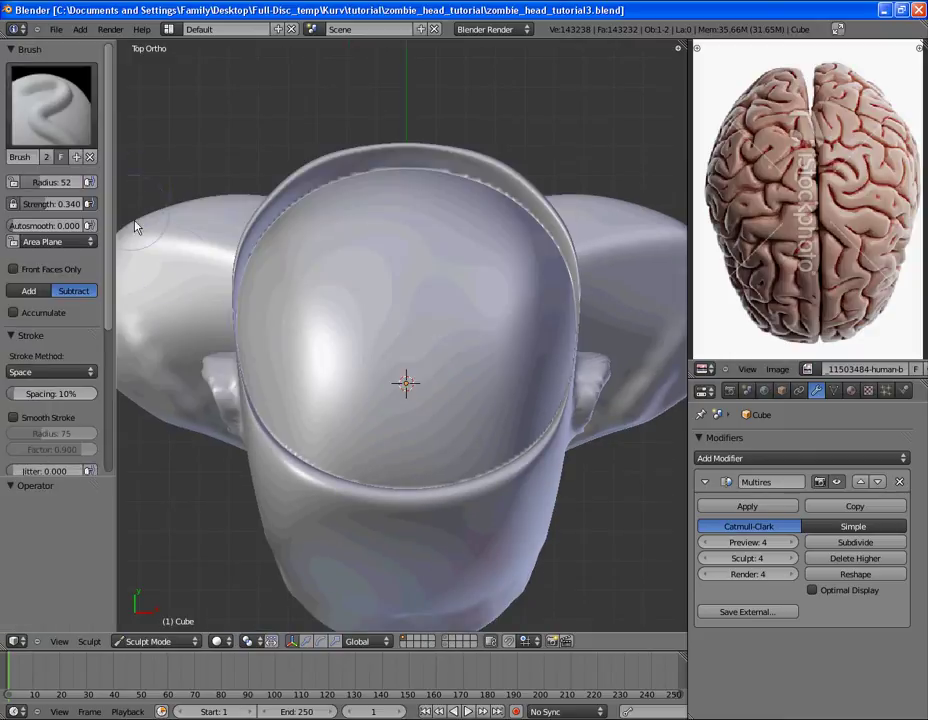
{"action": "left_click", "coordinate": [29, 292]}
{"action": "scroll", "coordinate": [40, 290], "scroll_direction": "down", "scroll_amount": 4}
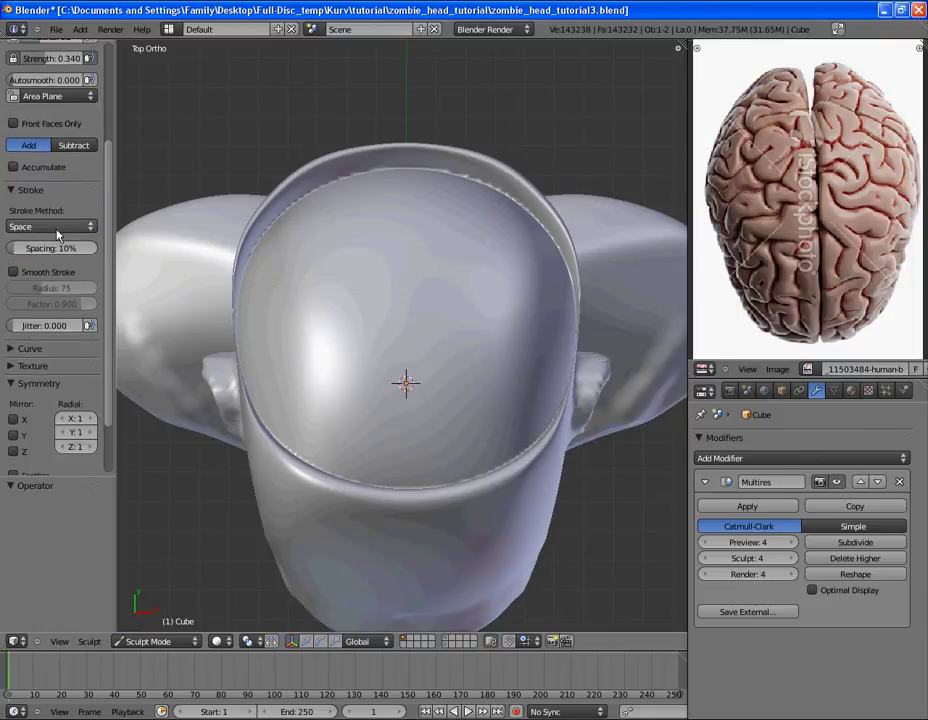
{"action": "scroll", "coordinate": [43, 261], "scroll_direction": "down", "scroll_amount": 3}
{"action": "left_click", "coordinate": [19, 283]}
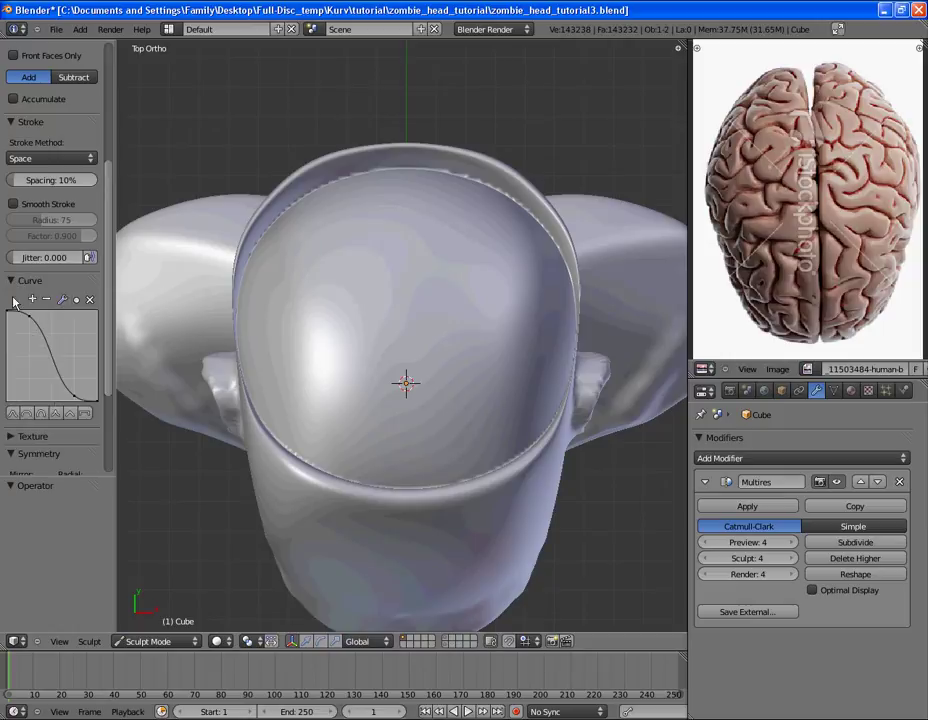
{"action": "scroll", "coordinate": [57, 381], "scroll_direction": "down", "scroll_amount": 1}
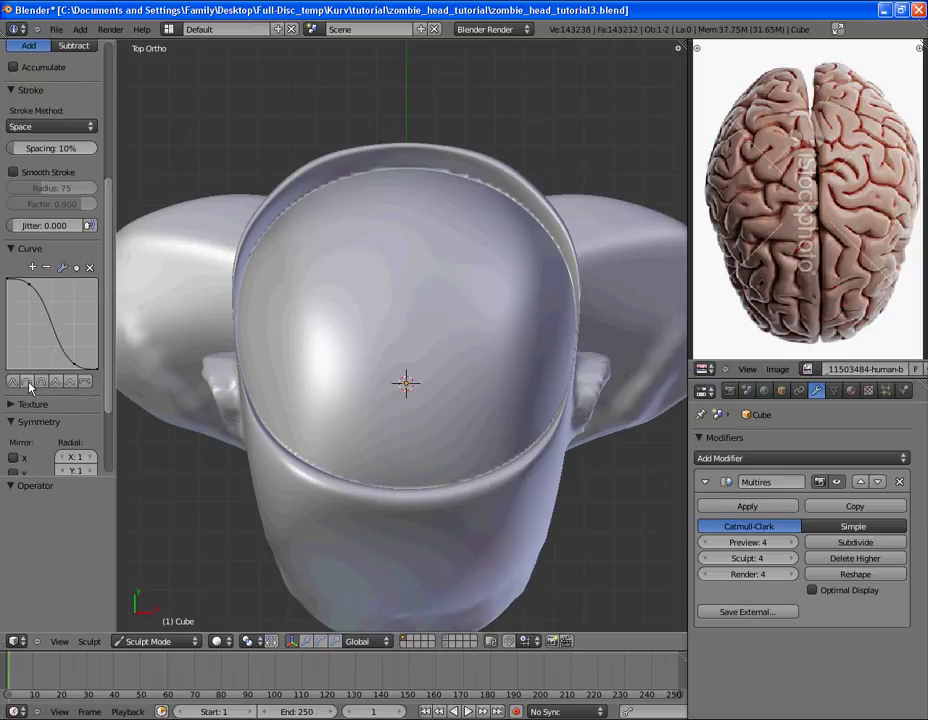
{"action": "left_click", "coordinate": [28, 382]}
Test a broad raised stroke across one half of the brain and undo it
{"action": "mouse_move", "coordinate": [449, 441]}
{"action": "left_mouse_down"}
{"action": "mouse_move", "coordinate": [454, 248]}
{"action": "mouse_move", "coordinate": [449, 395]}
{"action": "left_mouse_up"}
{"action": "mouse_move", "coordinate": [449, 395]}
{"action": "middle_mouse_down"}
{"action": "mouse_move", "coordinate": [380, 357]}
{"action": "mouse_move", "coordinate": [402, 323]}
{"action": "mouse_move", "coordinate": [445, 437]}
{"action": "mouse_move", "coordinate": [481, 377]}
{"action": "middle_mouse_up"}
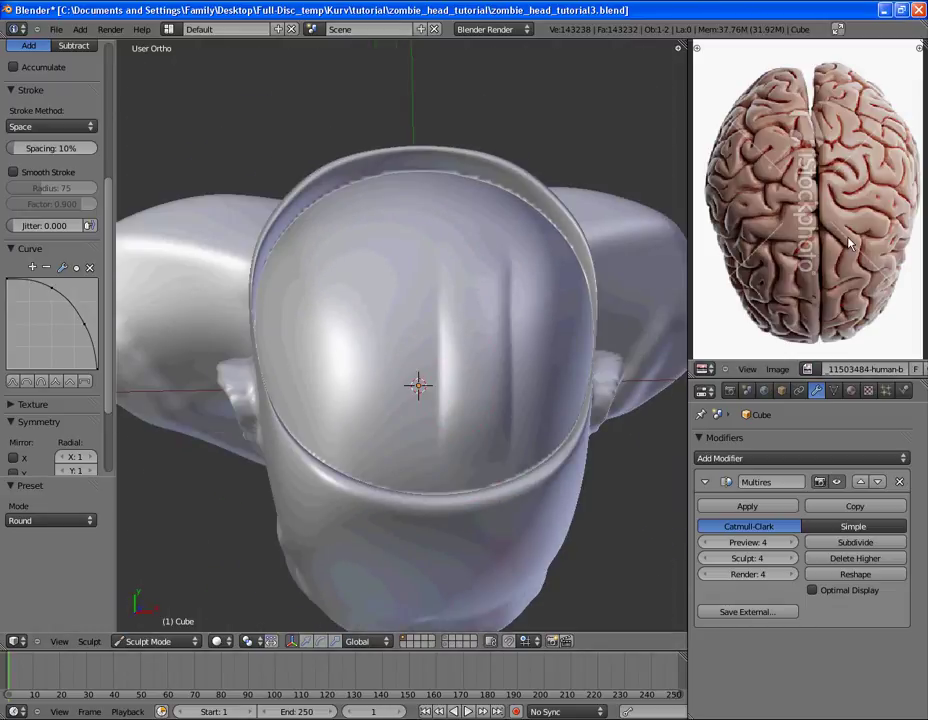
{"action": "key", "text": "ctrl+z"}
{"action": "key", "text": "KP_7"}
Shrink the brush and test narrow raised strokes beside the brain's midline near the forehead, undoing each attempt
{"action": "key", "text": "f"}
{"action": "left_click", "coordinate": [479, 359]}
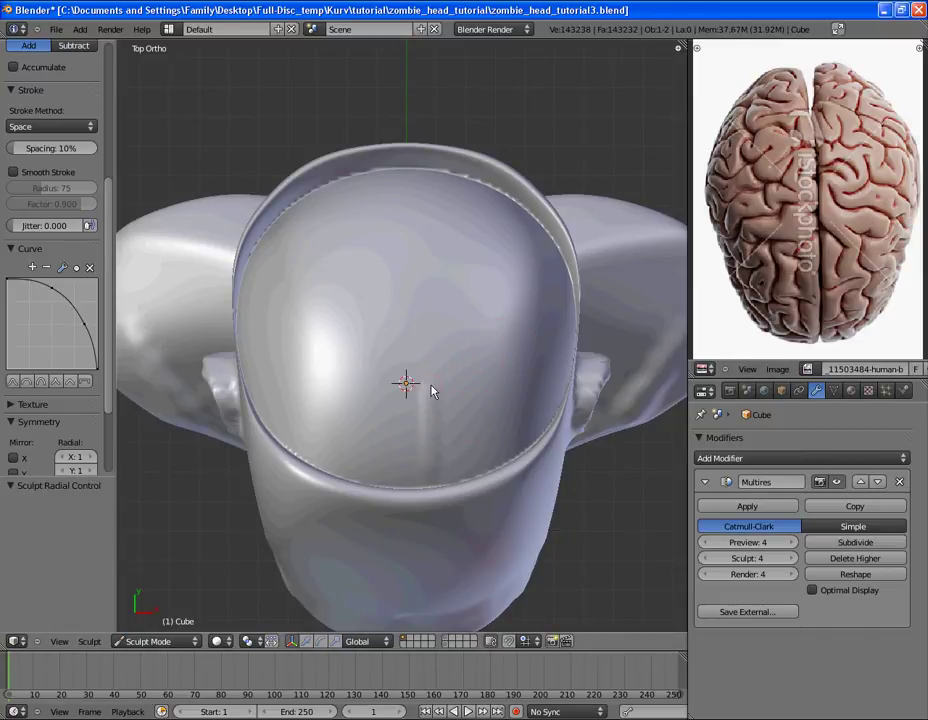
{"action": "left_click_drag", "start_coordinate": [460, 431], "coordinate": [445, 439]}
{"action": "left_click_drag", "start_coordinate": [418, 439], "coordinate": [418, 480]}
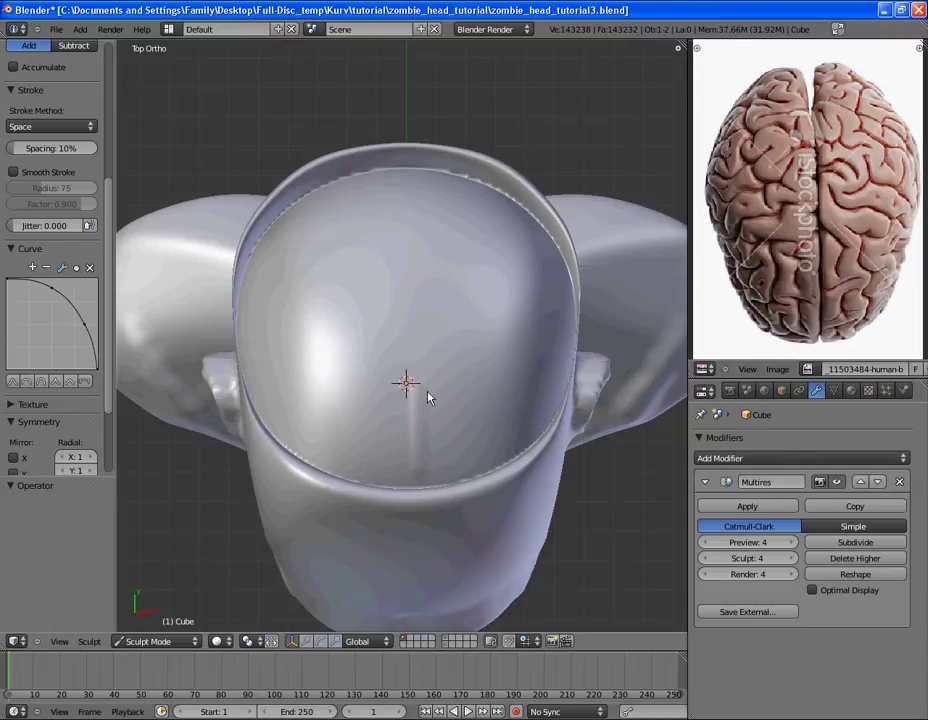
{"action": "scroll", "coordinate": [428, 440], "scroll_direction": "up", "scroll_amount": 2}
{"action": "scroll", "coordinate": [414, 472], "scroll_direction": "down", "scroll_amount": 1}
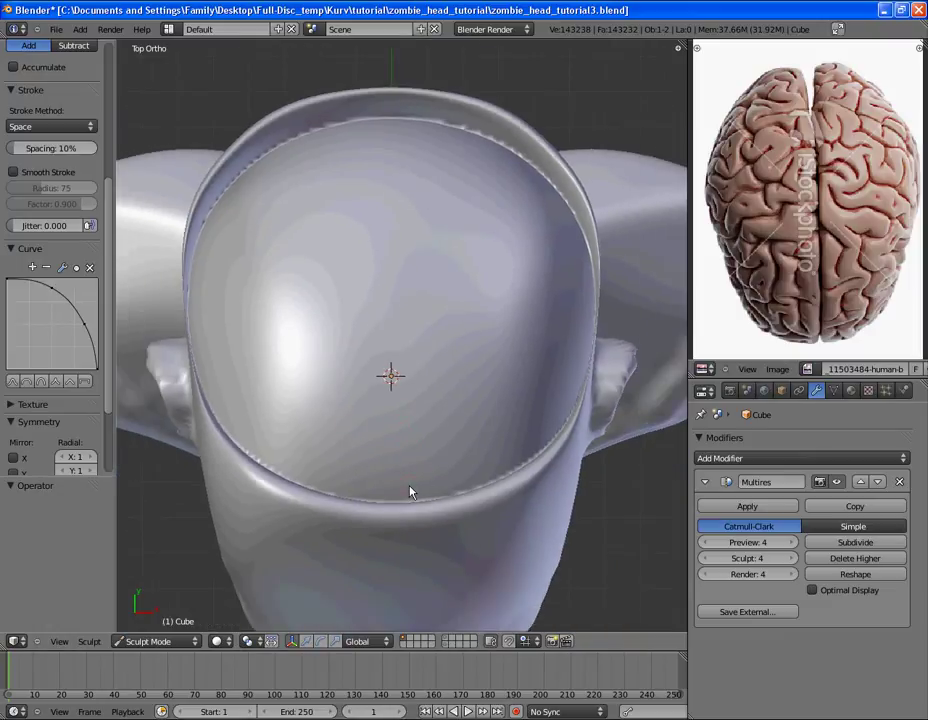
{"action": "left_click", "coordinate": [403, 489]}
{"action": "scroll", "coordinate": [407, 440], "scroll_direction": "up", "scroll_amount": 2}
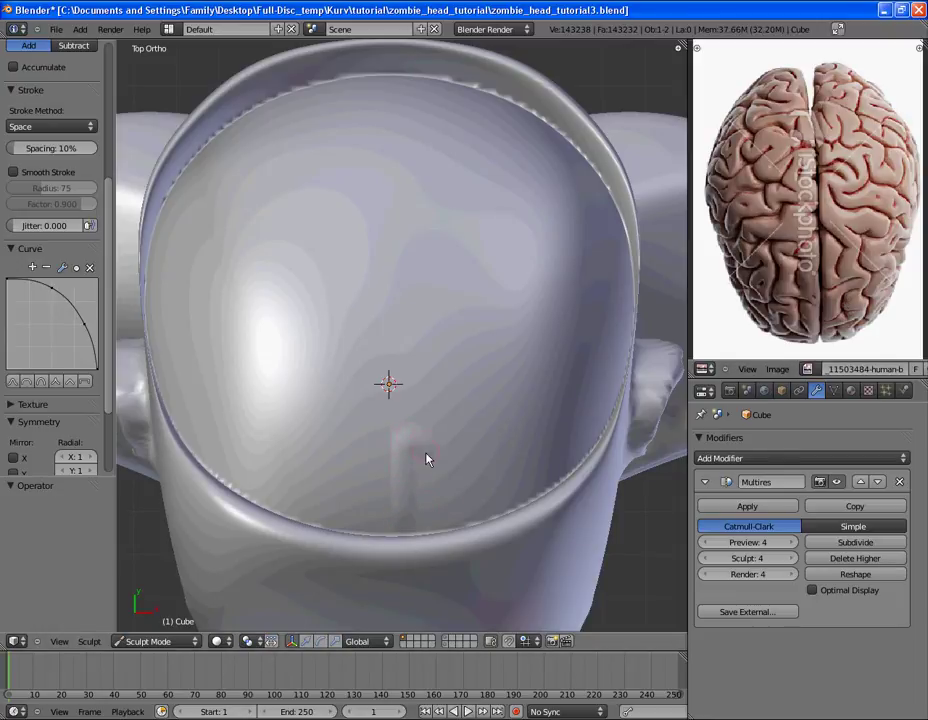
Adjust the brush strength and test a stronger ridge beside the front of the brain's midline
{"action": "key", "text": "f"}
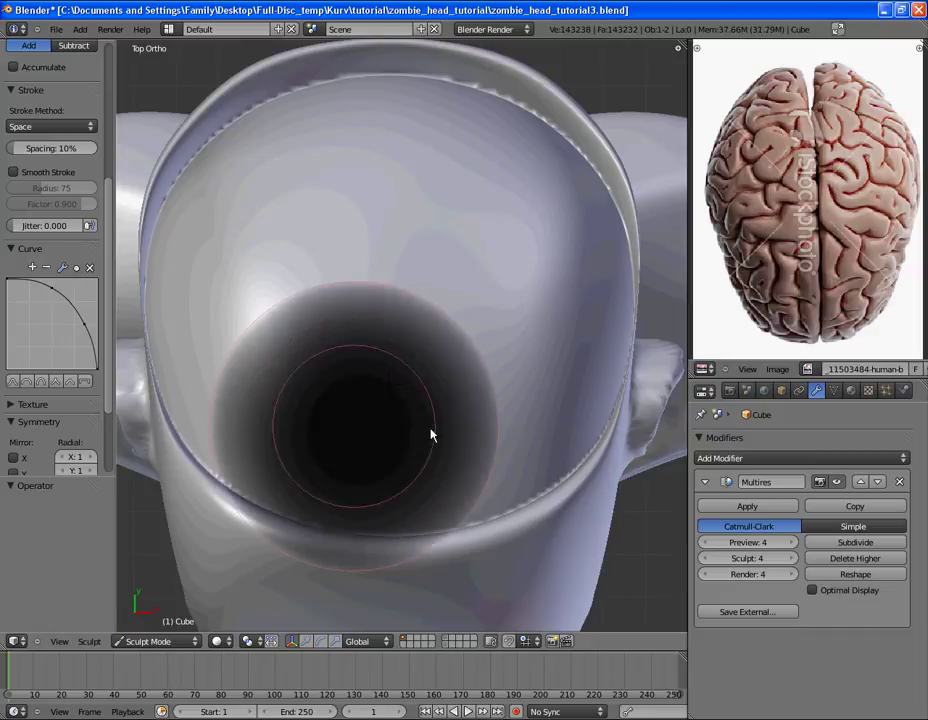
{"action": "left_click", "coordinate": [415, 435]}
{"action": "middle_click_drag", "start_coordinate": [409, 453], "coordinate": [495, 320]}
{"action": "key", "text": "KP_7"}
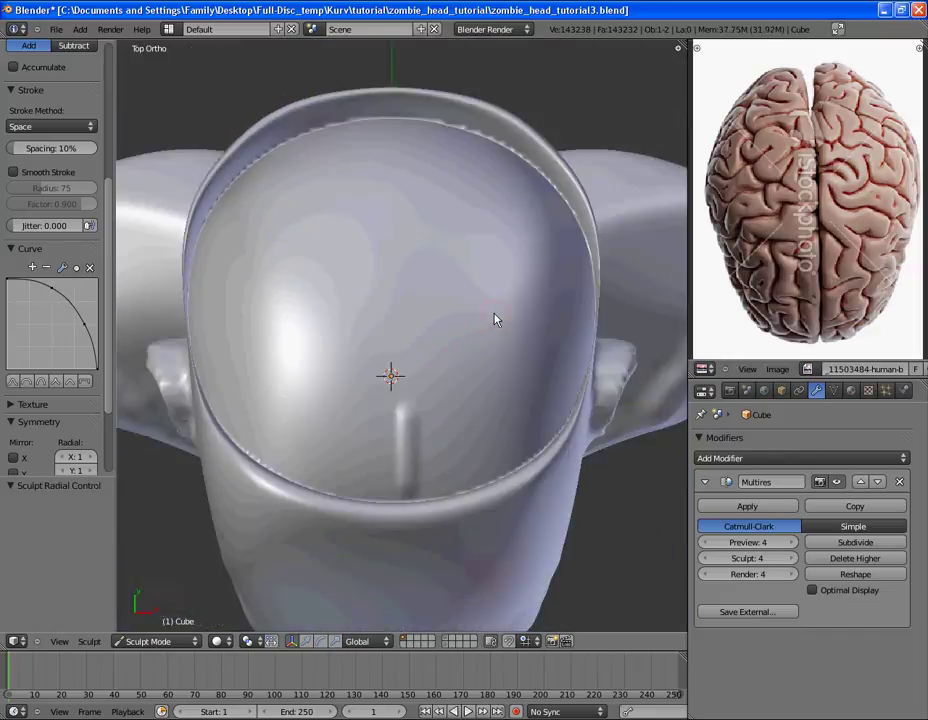
Set the brush strength to 0.505 and the radius to 23, undoing the test ridge made beside the midline
{"action": "key", "text": "f"}
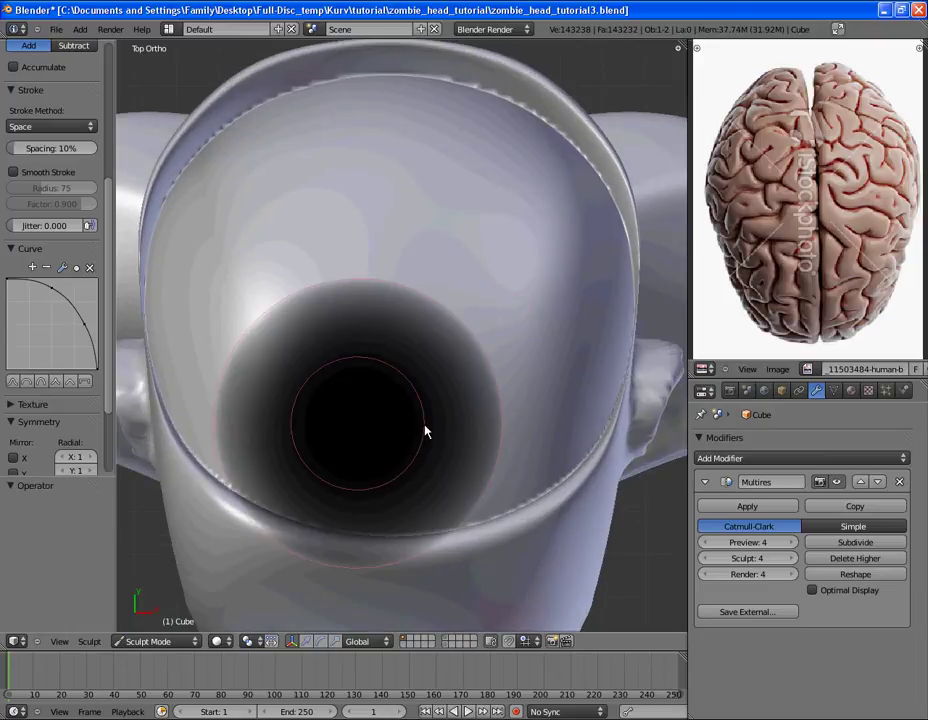
{"action": "left_click", "coordinate": [423, 432]}
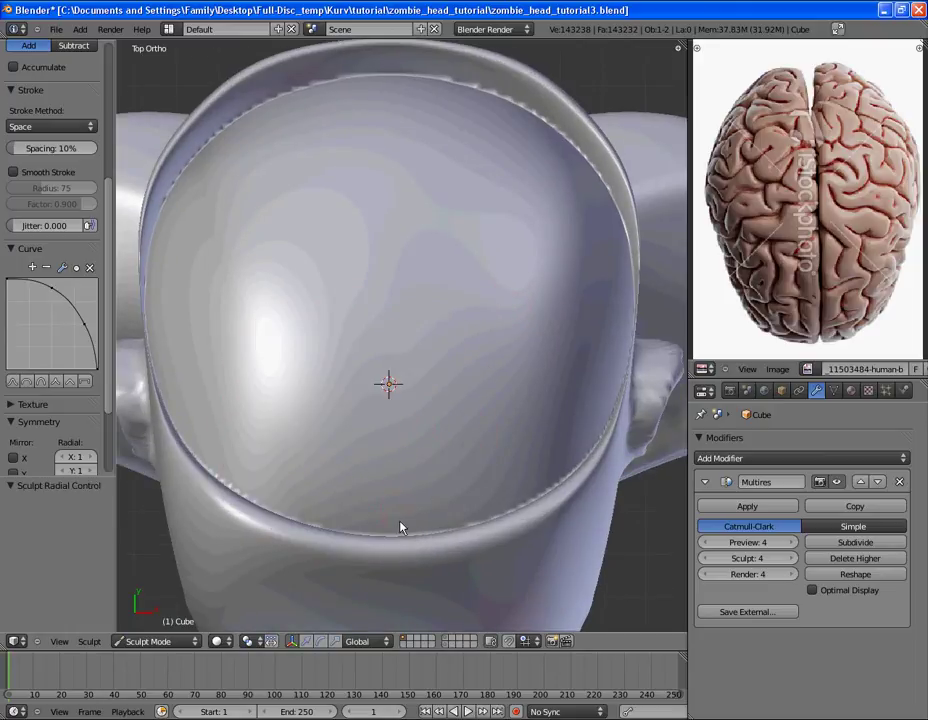
{"action": "left_click_drag", "start_coordinate": [401, 513], "coordinate": [401, 442]}
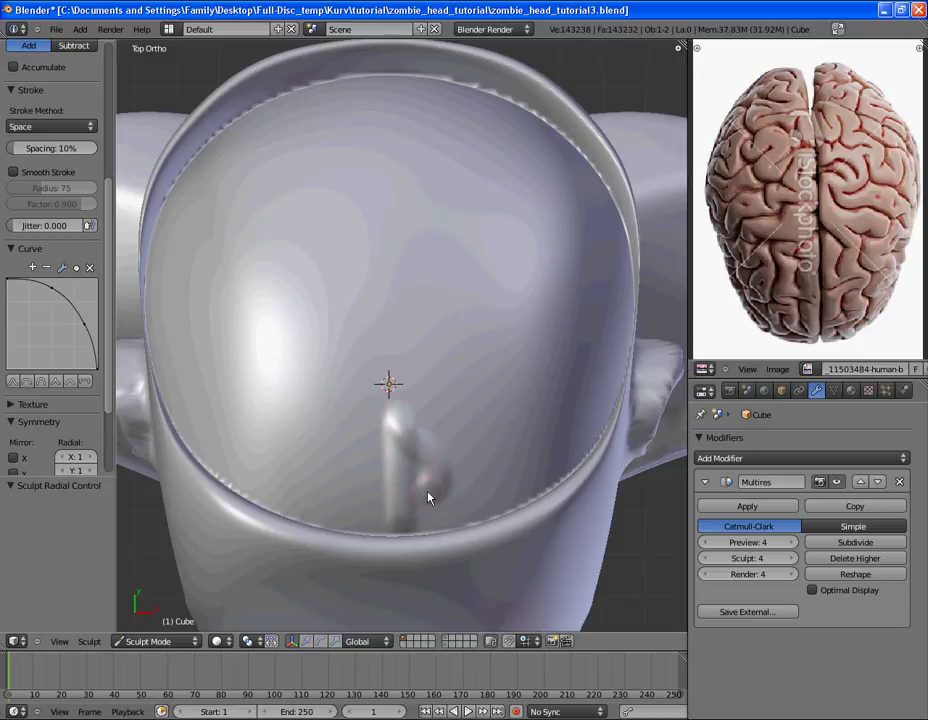
{"action": "key", "text": "ctrl+z"}
{"action": "key", "text": "f"}
{"action": "left_click", "coordinate": [461, 477]}
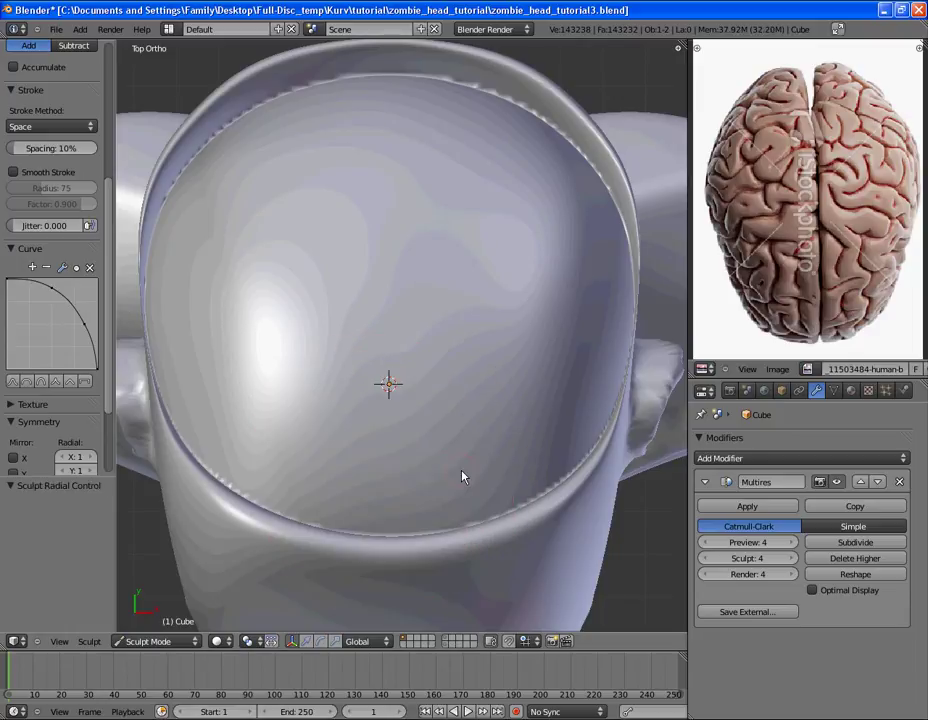
Sculpt raised, winding brain folds from the front rim backward along one side of the midline, following the reference photo
{"action": "left_click_drag", "start_coordinate": [407, 528], "coordinate": [407, 508]}
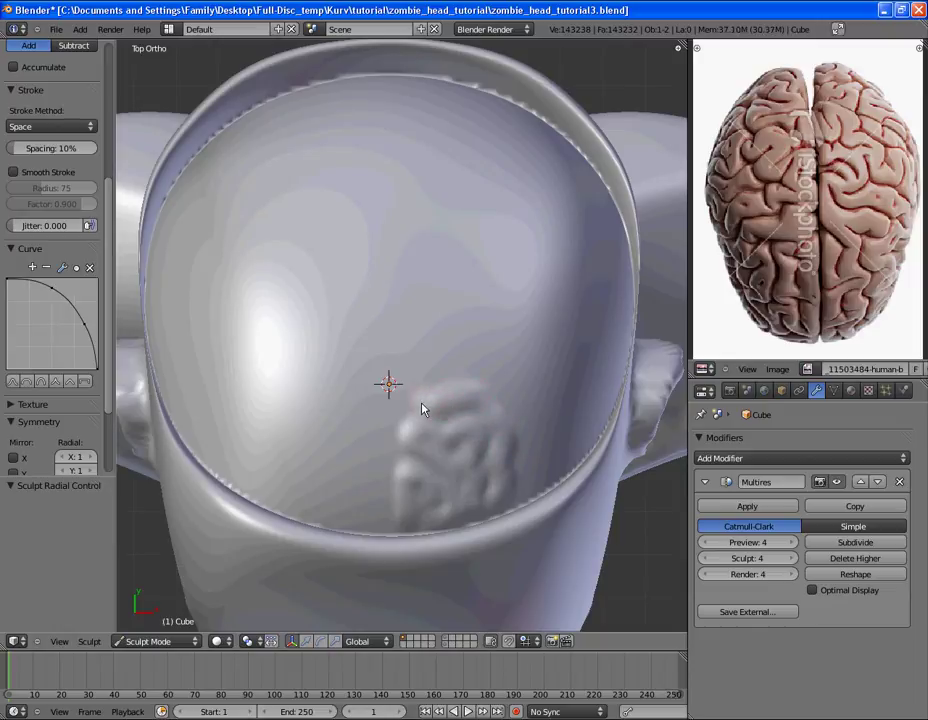
{"action": "left_click_drag", "start_coordinate": [432, 370], "coordinate": [481, 373]}
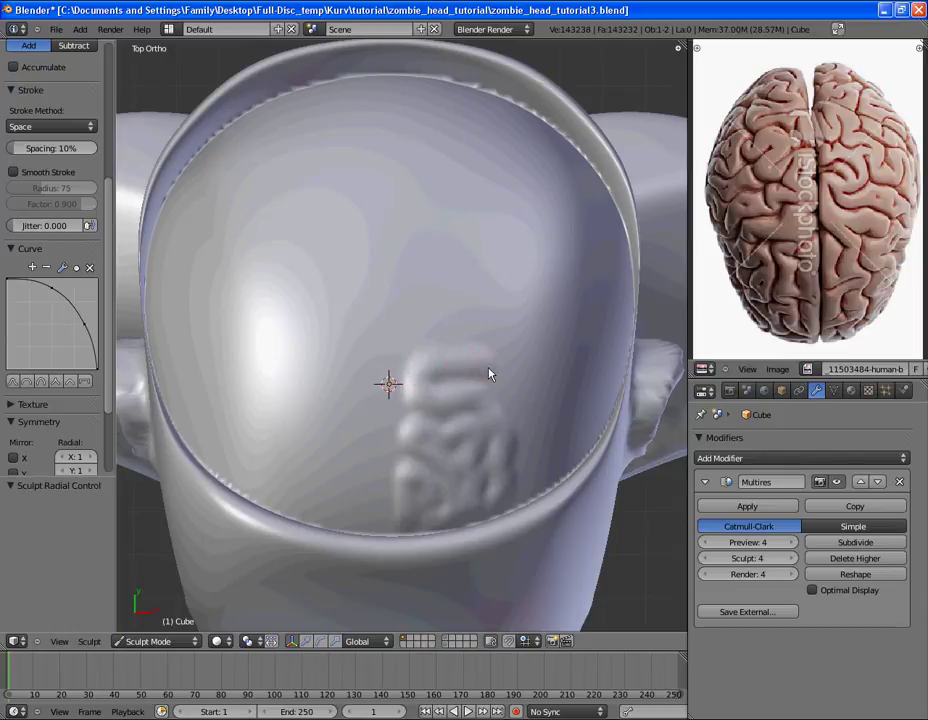
{"action": "left_click_drag", "start_coordinate": [510, 415], "coordinate": [521, 415]}
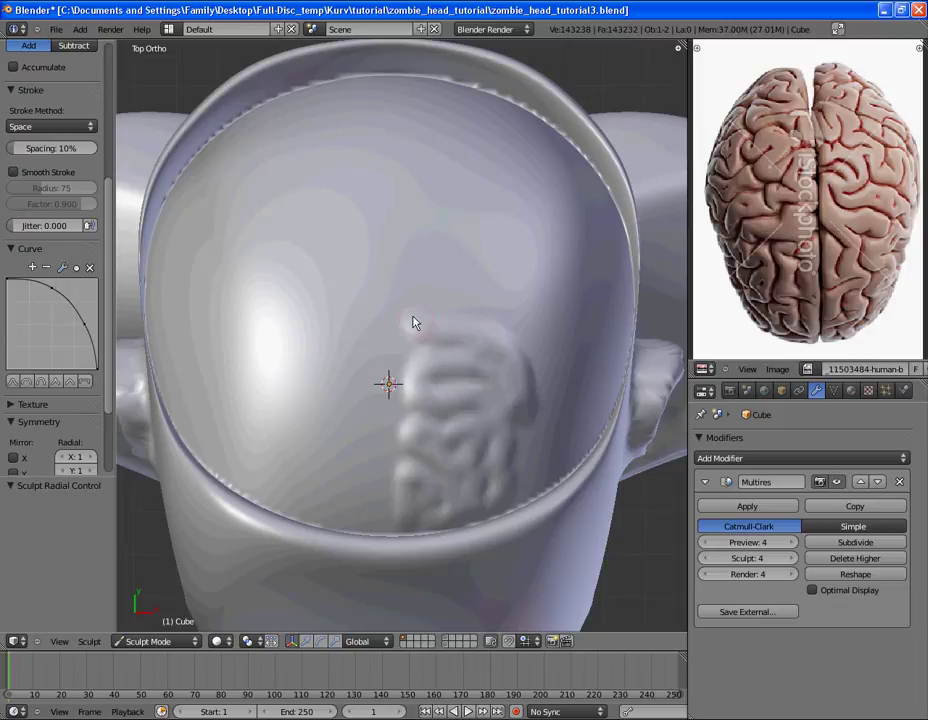
{"action": "scroll", "coordinate": [444, 357], "scroll_direction": "up", "scroll_amount": 3, "text": "shift"}
{"action": "scroll", "coordinate": [444, 357], "scroll_direction": "up", "scroll_amount": 1, "text": "shift"}
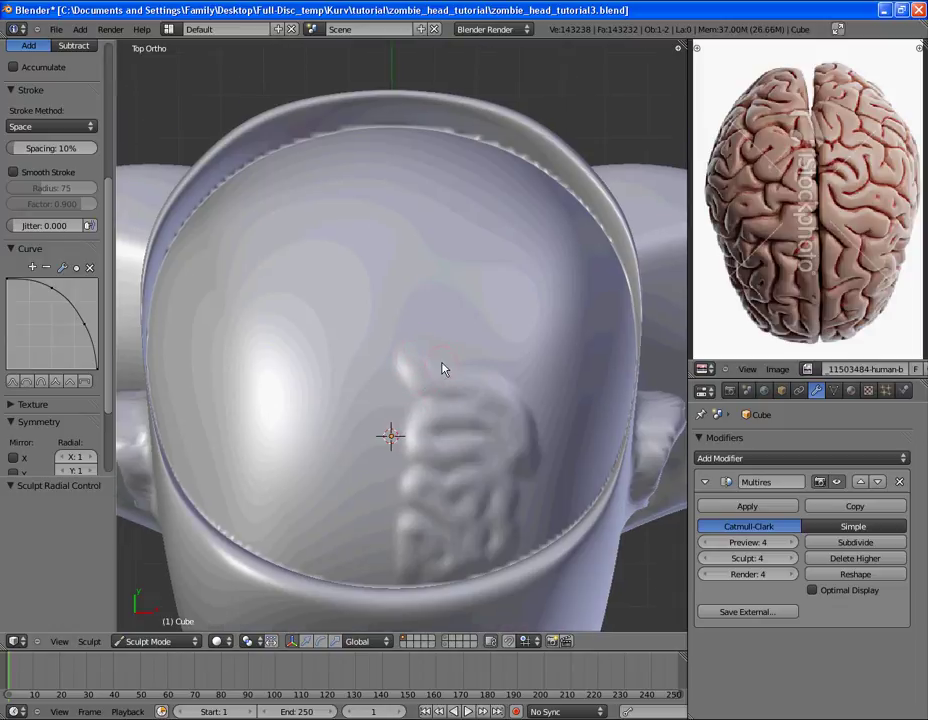
Switch to the Crease brush for working between the raised folds near the front rim
{"action": "middle_click_drag", "start_coordinate": [441, 377], "coordinate": [462, 425]}
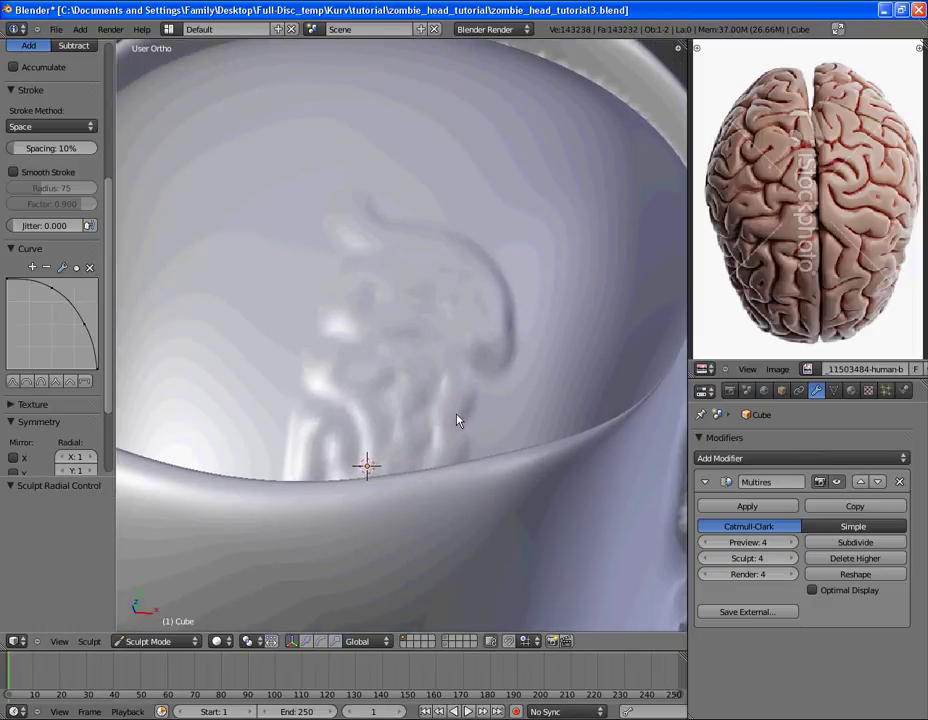
{"action": "scroll", "coordinate": [56, 176], "scroll_direction": "up", "scroll_amount": 6}
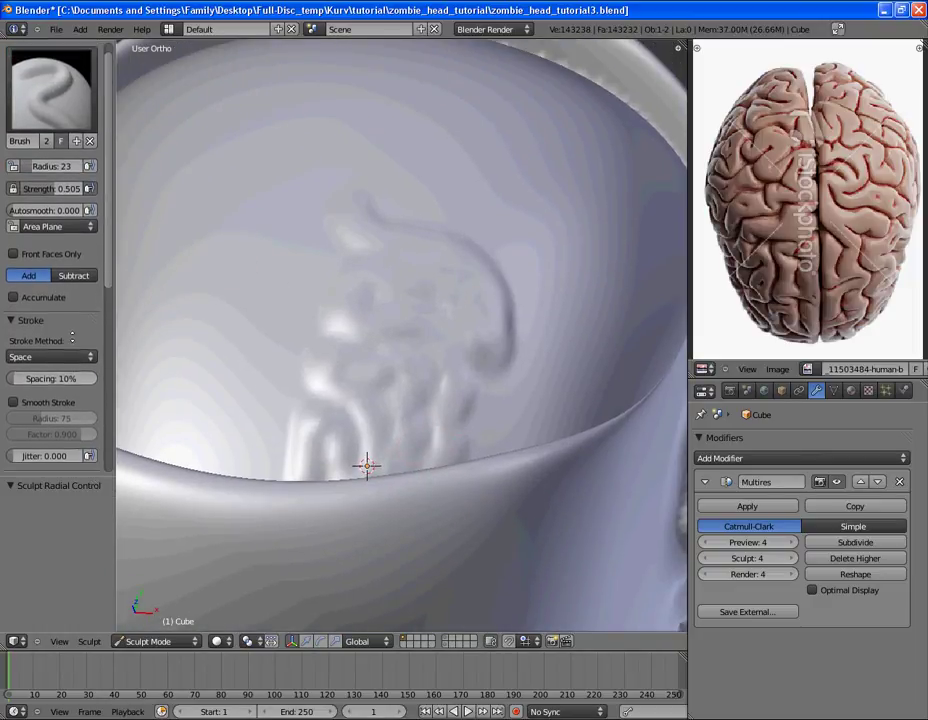
{"action": "left_click", "coordinate": [50, 95]}
{"action": "left_click", "coordinate": [253, 182]}
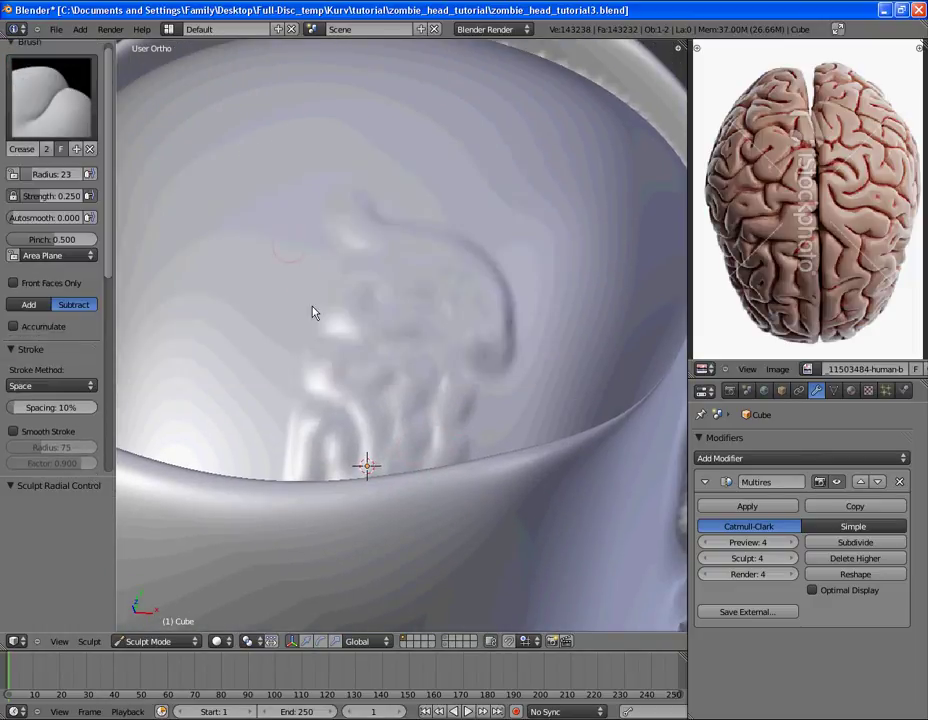
{"action": "scroll", "coordinate": [320, 460], "scroll_direction": "up", "scroll_amount": 1}
{"action": "middle_click_drag", "start_coordinate": [320, 460], "coordinate": [322, 378]}
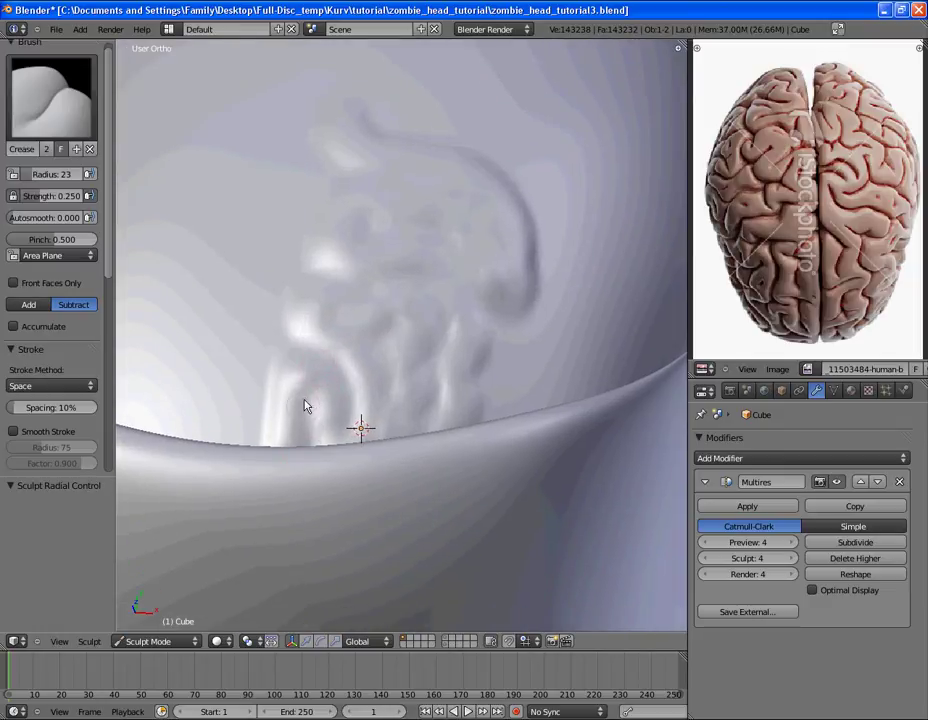
Switch to the SculptDraw brush and subdivide the head's Multires modifier to sculpt level 5
{"action": "left_click", "coordinate": [50, 95]}
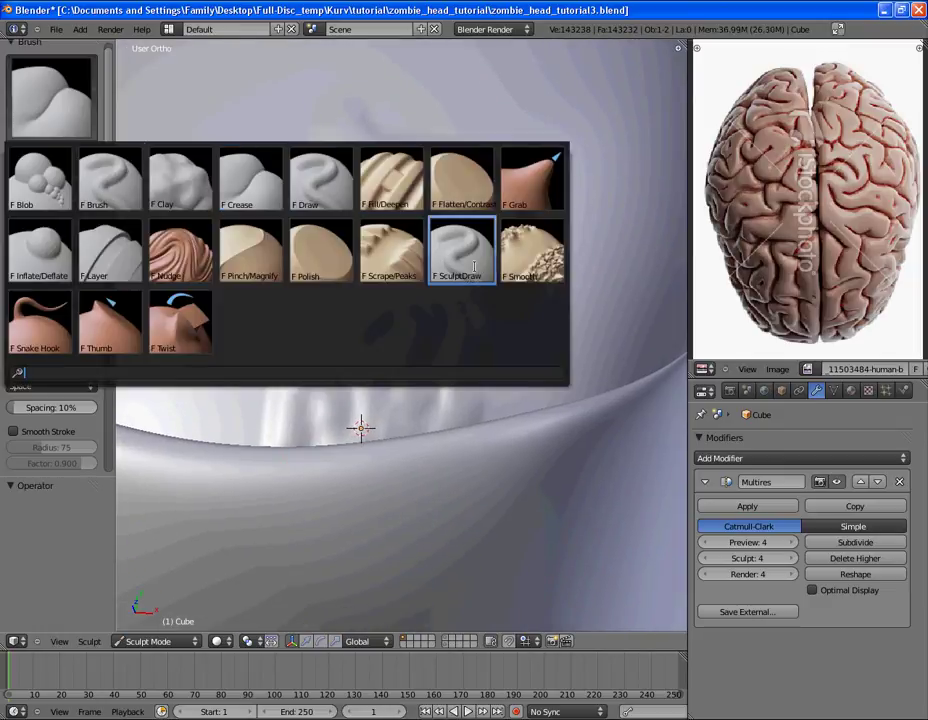
{"action": "left_click", "coordinate": [394, 222]}
{"action": "scroll", "coordinate": [423, 452], "scroll_direction": "down", "scroll_amount": 2}
{"action": "scroll", "coordinate": [551, 480], "scroll_direction": "up", "scroll_amount": 3}
{"action": "middle_click_drag", "start_coordinate": [551, 480], "coordinate": [520, 406], "text": "shift"}
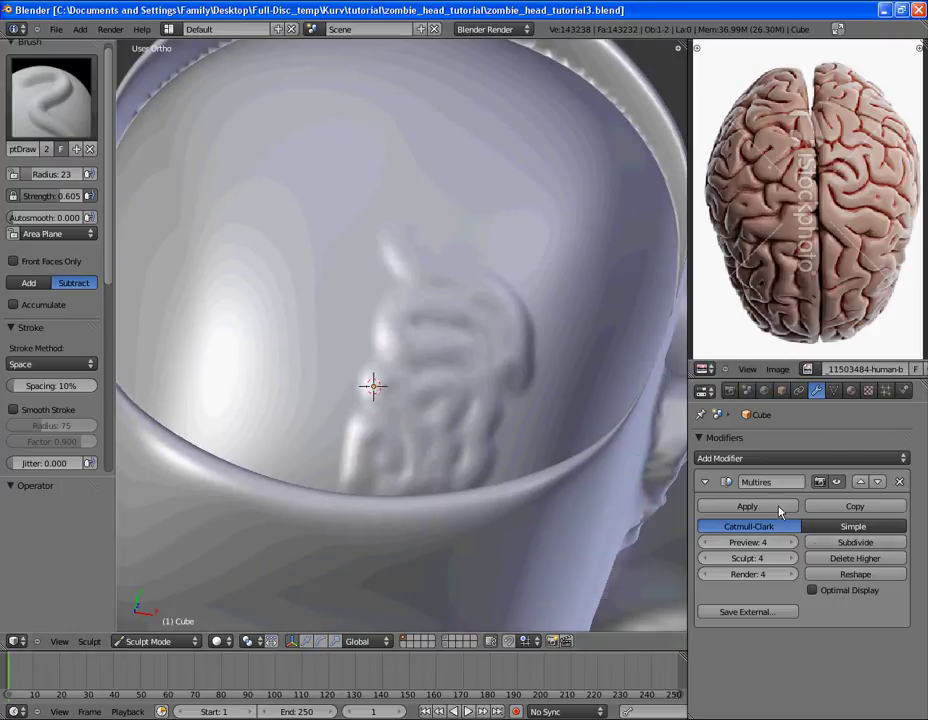
{"action": "left_click", "coordinate": [849, 543]}
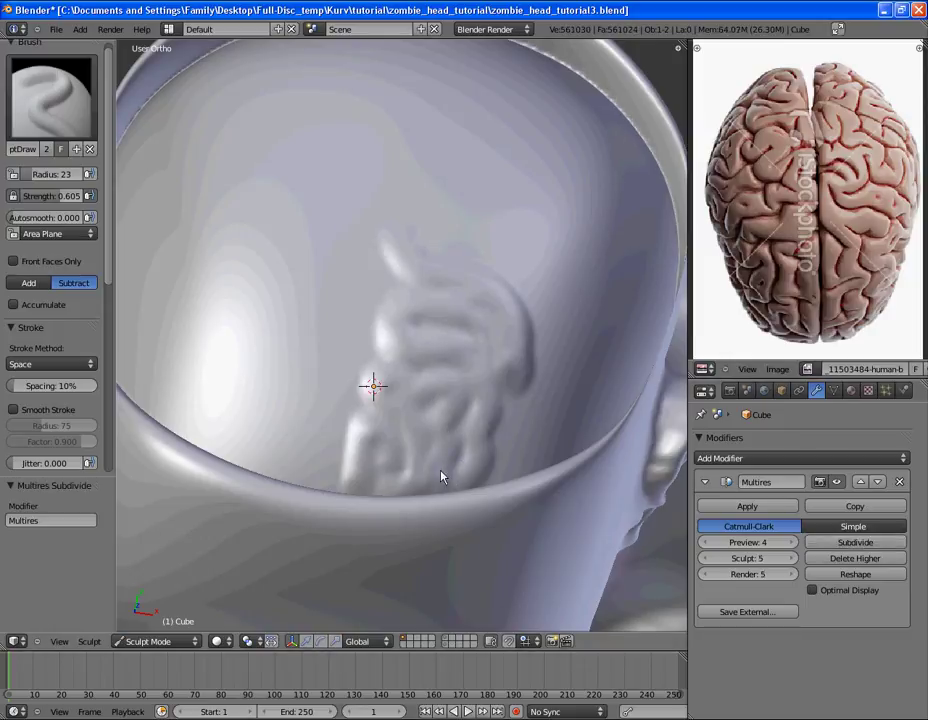
Set the SculptDraw radius to 9 and try carving narrow grooves between the raised folds near the front rim
{"action": "scroll", "coordinate": [440, 482], "scroll_direction": "up", "scroll_amount": 3}
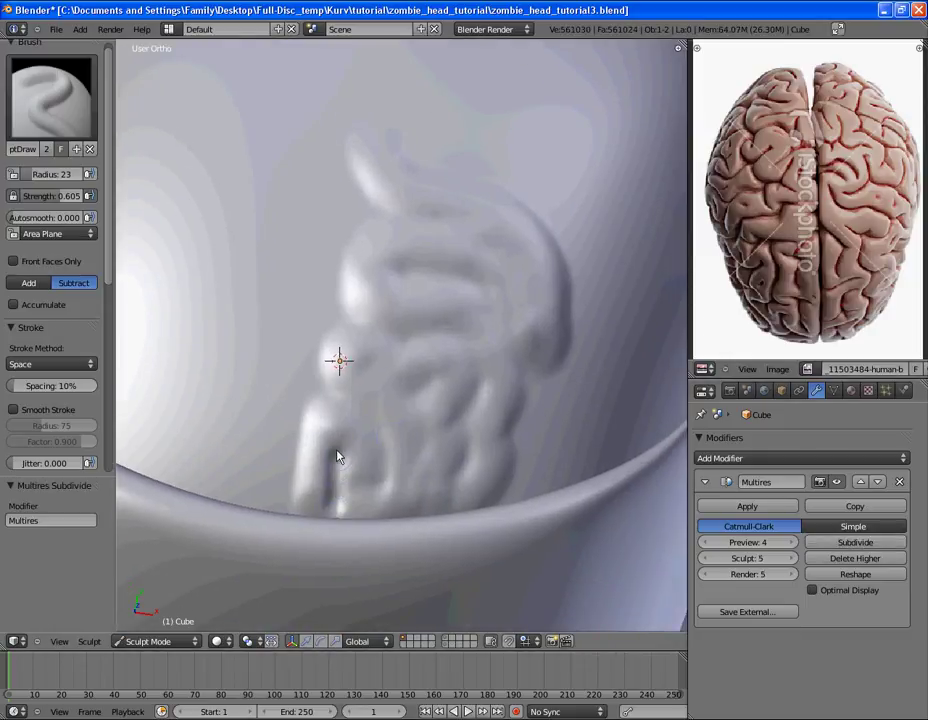
{"action": "left_click_drag", "start_coordinate": [338, 460], "coordinate": [368, 456]}
{"action": "key", "text": "f"}
{"action": "left_click", "coordinate": [358, 453]}
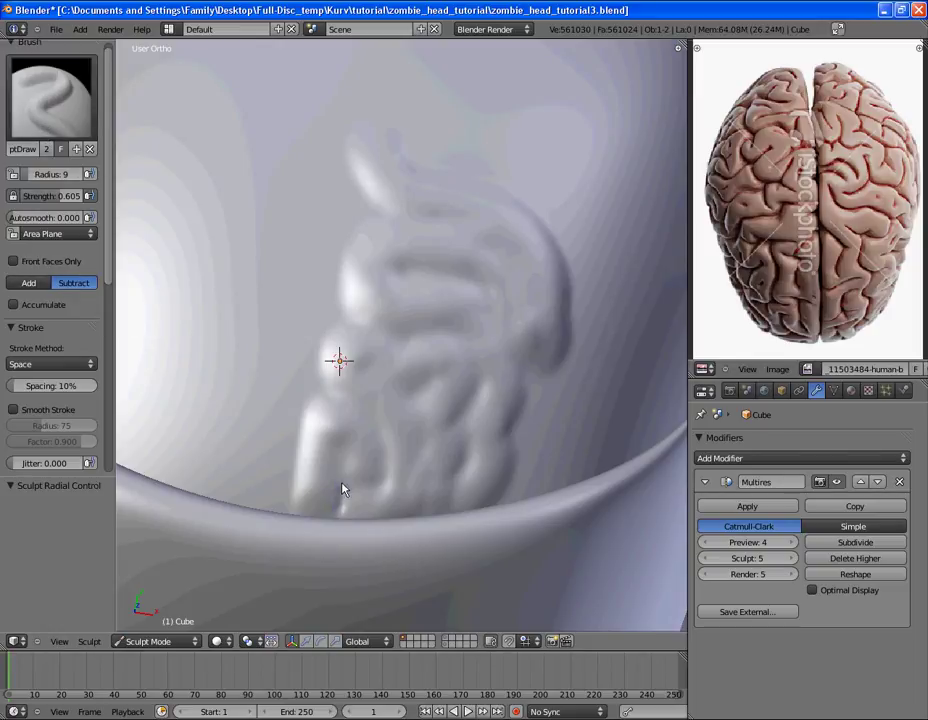
{"action": "mouse_move", "coordinate": [344, 453]}
{"action": "left_mouse_down"}
{"action": "mouse_move", "coordinate": [354, 494]}
{"action": "mouse_move", "coordinate": [384, 485]}
{"action": "mouse_move", "coordinate": [376, 425]}
{"action": "left_mouse_up"}
{"action": "mouse_move", "coordinate": [341, 400]}
{"action": "middle_mouse_down"}
{"action": "mouse_move", "coordinate": [472, 425]}
{"action": "mouse_move", "coordinate": [452, 406]}
{"action": "mouse_move", "coordinate": [441, 433]}
{"action": "mouse_move", "coordinate": [98, 415]}
{"action": "middle_mouse_up"}
{"action": "scroll", "coordinate": [98, 415], "scroll_direction": "down", "scroll_amount": 5}
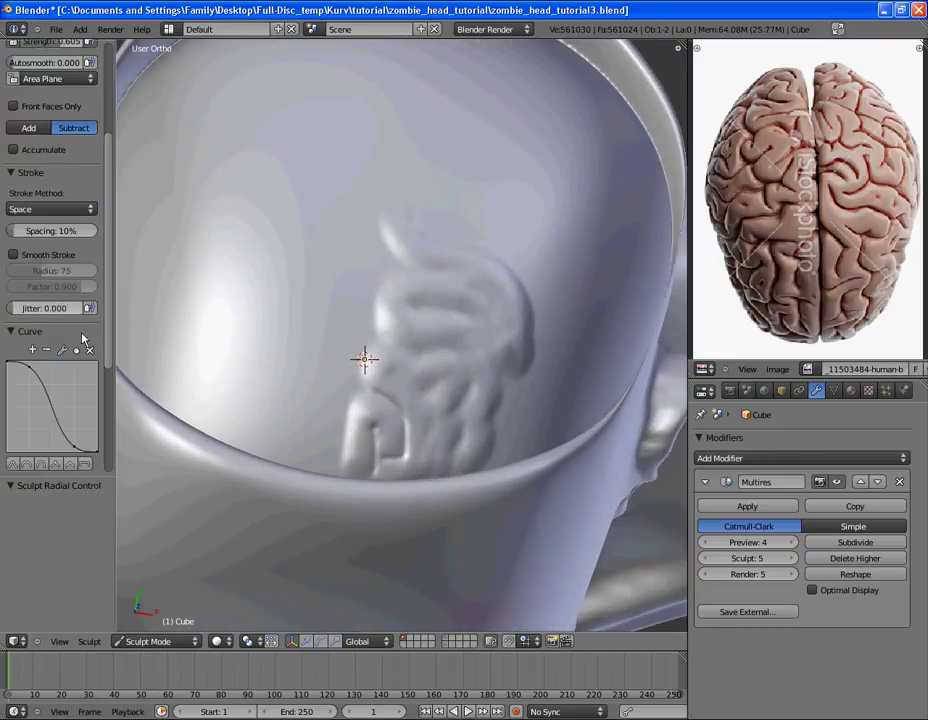
{"action": "scroll", "coordinate": [390, 440], "scroll_direction": "up", "scroll_amount": 2}
{"action": "middle_click_drag", "start_coordinate": [421, 446], "coordinate": [389, 400], "text": "shift"}
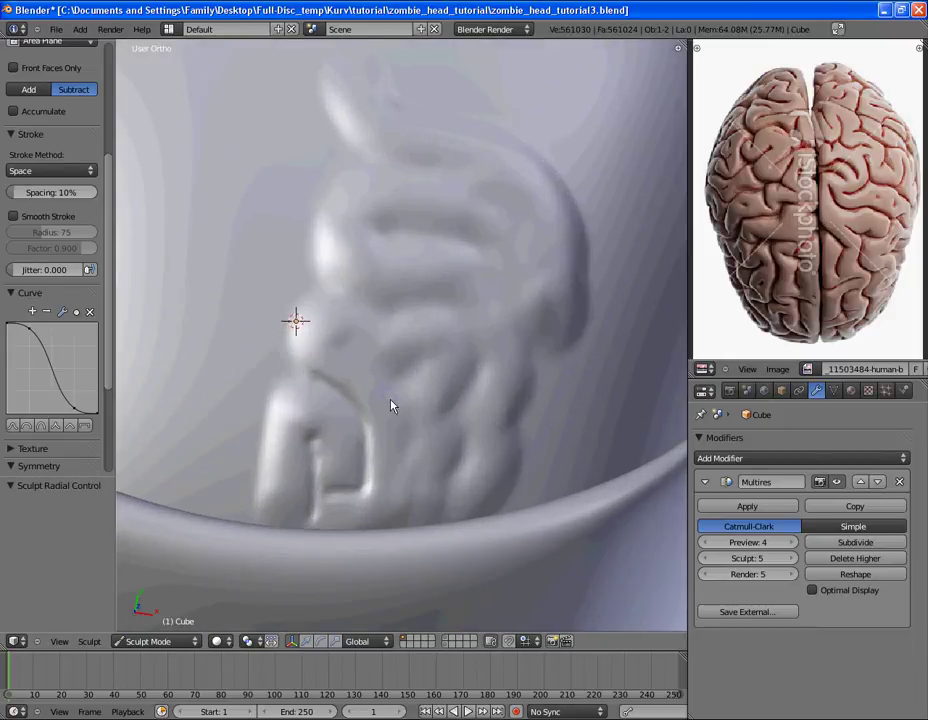
Resize the brush, carve softer grooves around the curled fold near the front rim, and save the file
{"action": "key", "text": "f"}
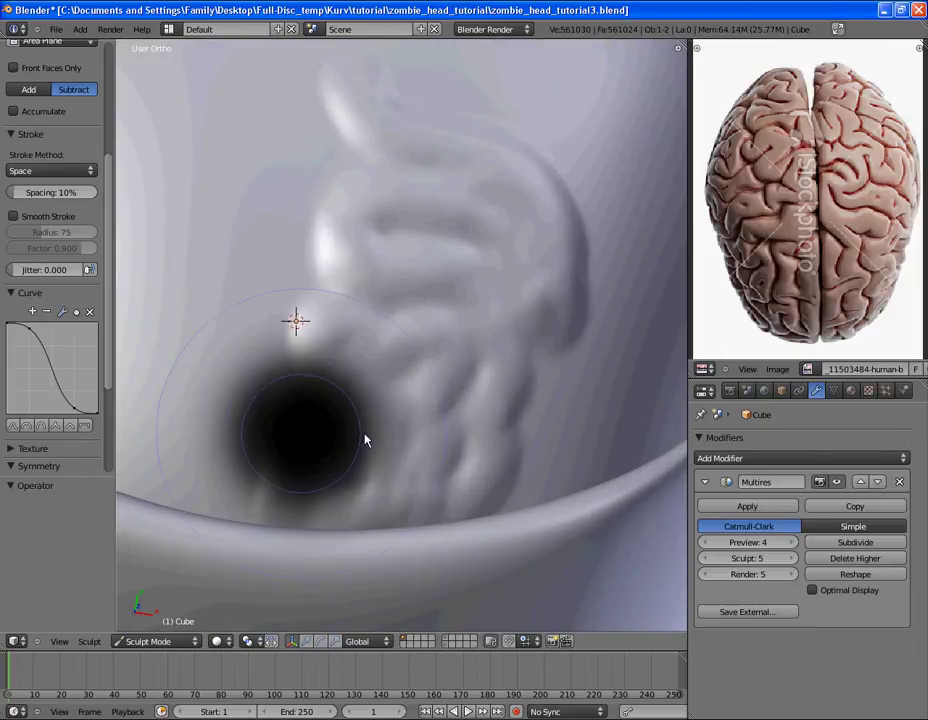
{"action": "left_click", "coordinate": [314, 496]}
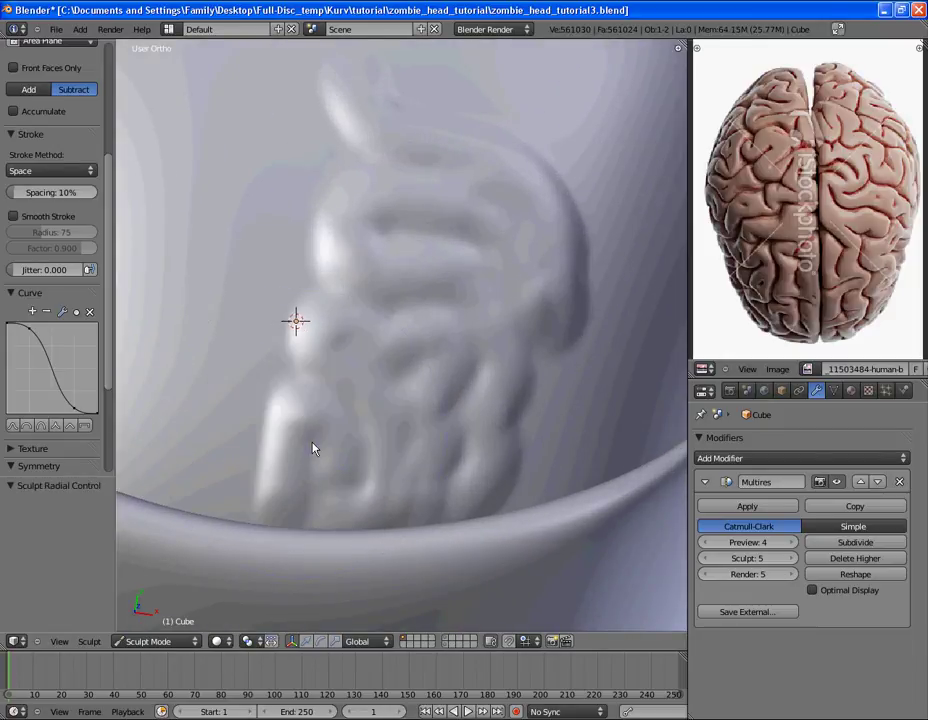
{"action": "key", "text": "f"}
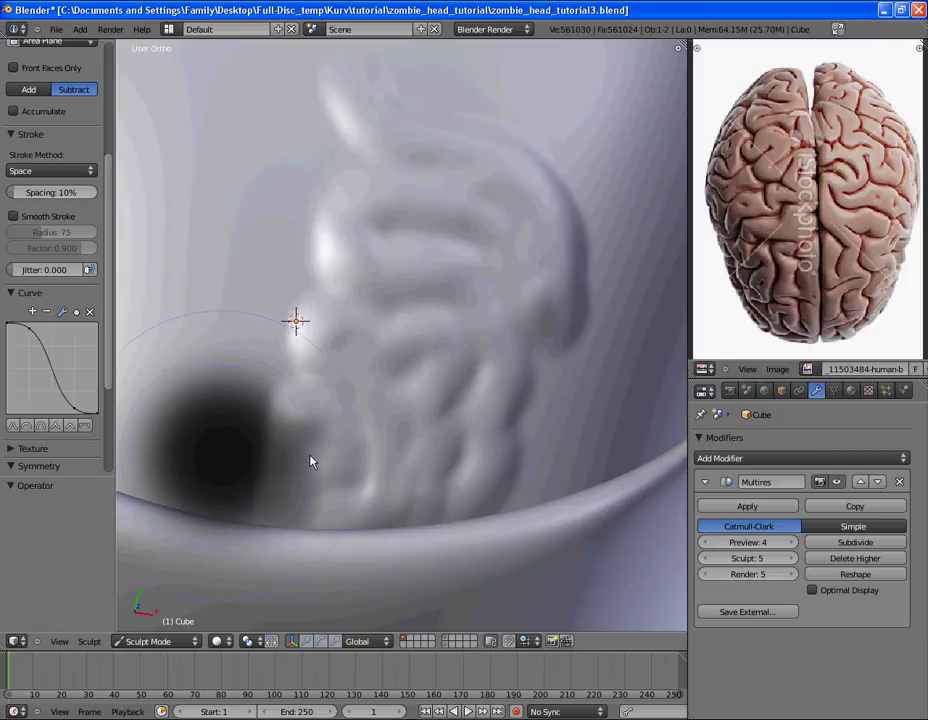
{"action": "left_click", "coordinate": [309, 515]}
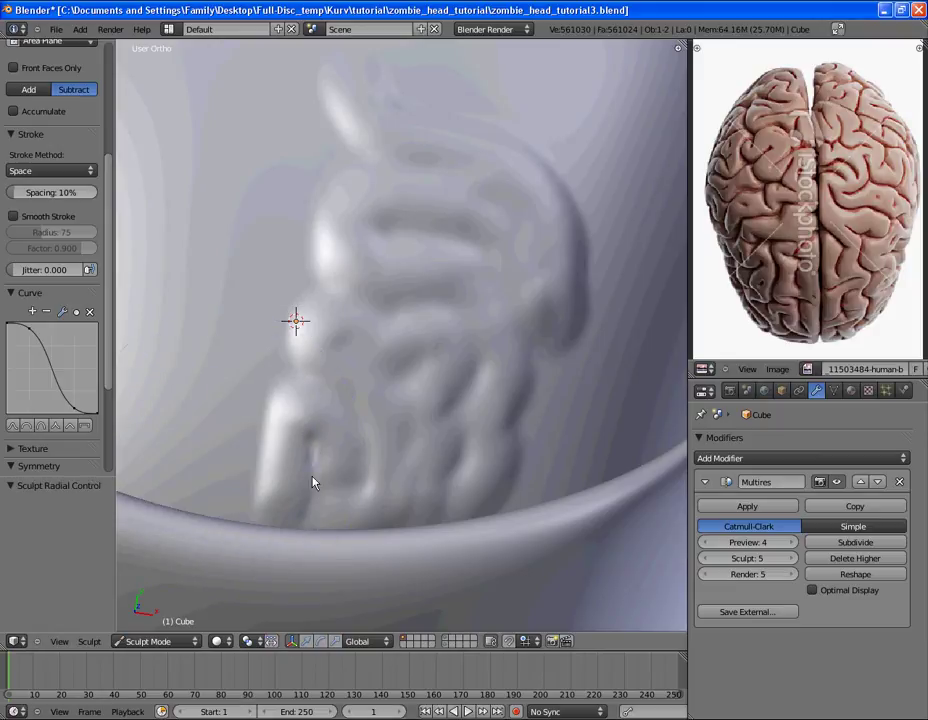
{"action": "mouse_move", "coordinate": [338, 424]}
{"action": "middle_mouse_down"}
{"action": "mouse_move", "coordinate": [464, 412]}
{"action": "mouse_move", "coordinate": [483, 325]}
{"action": "mouse_move", "coordinate": [370, 476]}
{"action": "middle_mouse_up"}
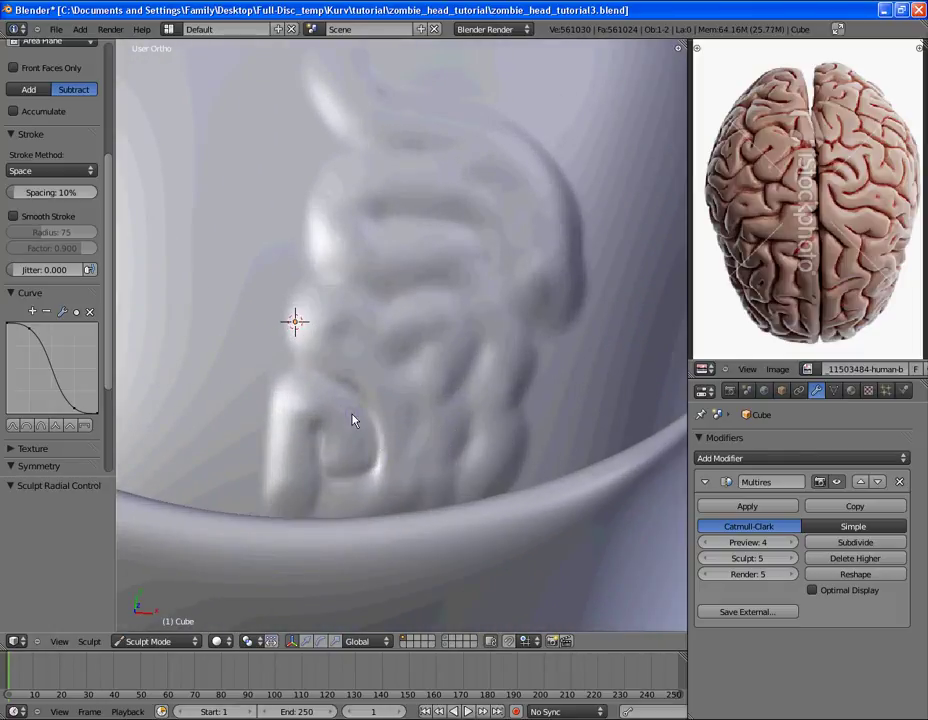
{"action": "key", "text": "ctrl+s"}
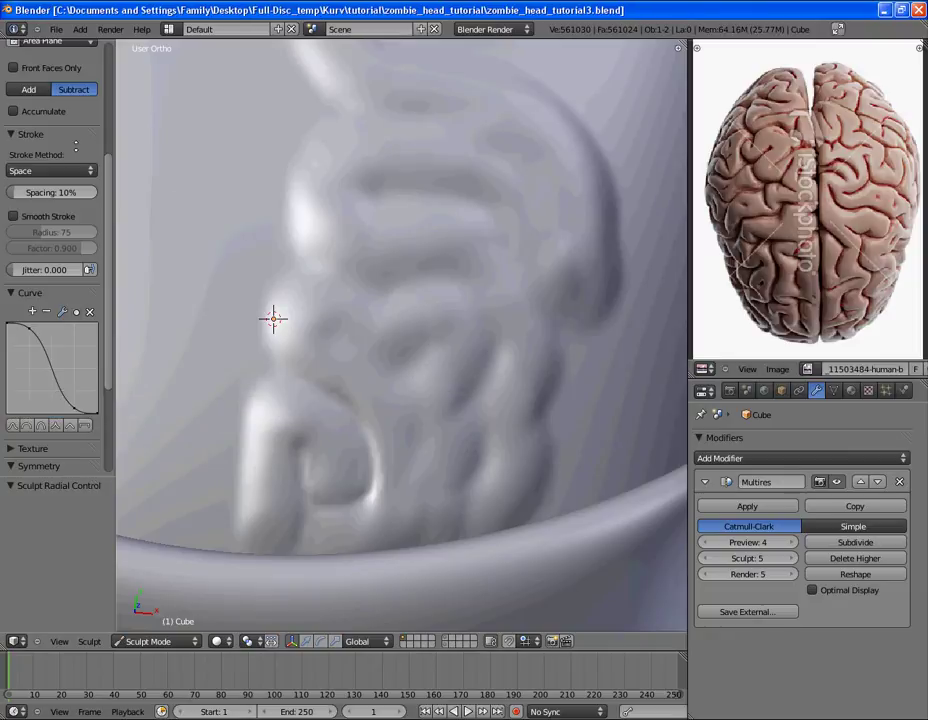
Deepen the grooves around the curled fold near the front rim using the Crease brush with a radius of 43
{"action": "scroll", "coordinate": [55, 200], "scroll_direction": "up", "scroll_amount": 5}
{"action": "left_click", "coordinate": [45, 65]}
{"action": "left_click", "coordinate": [250, 148]}
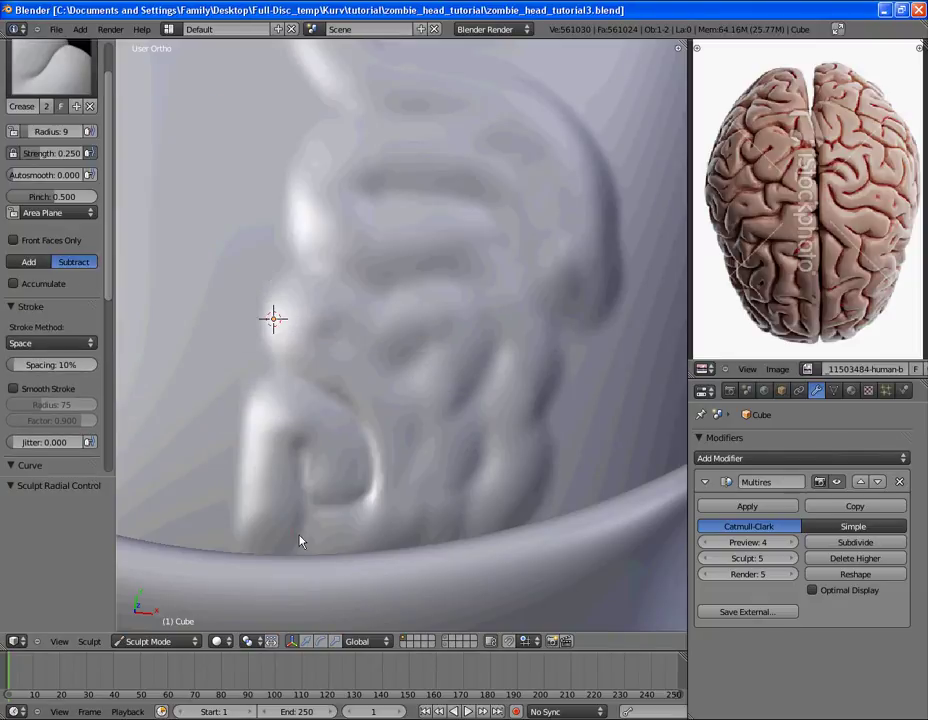
{"action": "key", "text": "f"}
{"action": "left_click", "coordinate": [310, 501]}
{"action": "mouse_move", "coordinate": [302, 482]}
{"action": "left_mouse_down"}
{"action": "mouse_move", "coordinate": [307, 520]}
{"action": "mouse_move", "coordinate": [350, 518]}
{"action": "mouse_move", "coordinate": [367, 450]}
{"action": "left_mouse_up"}
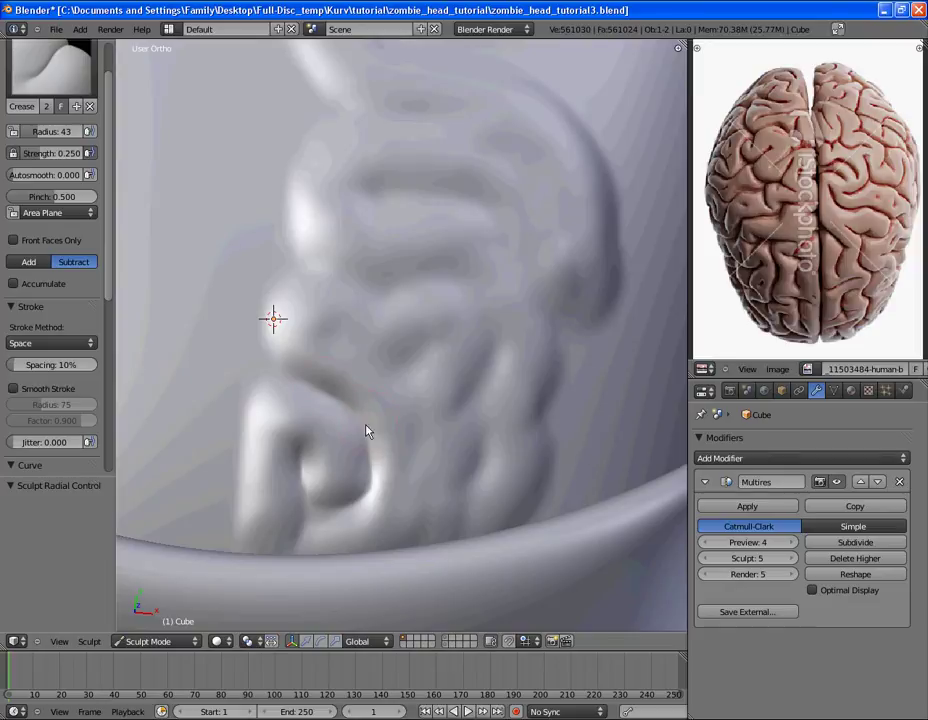
{"action": "mouse_move", "coordinate": [308, 545]}
{"action": "middle_mouse_down"}
{"action": "mouse_move", "coordinate": [338, 505]}
{"action": "mouse_move", "coordinate": [315, 366]}
{"action": "mouse_move", "coordinate": [406, 427]}
{"action": "mouse_move", "coordinate": [292, 372]}
{"action": "mouse_move", "coordinate": [271, 416]}
{"action": "mouse_move", "coordinate": [323, 484]}
{"action": "mouse_move", "coordinate": [395, 426]}
{"action": "middle_mouse_up"}
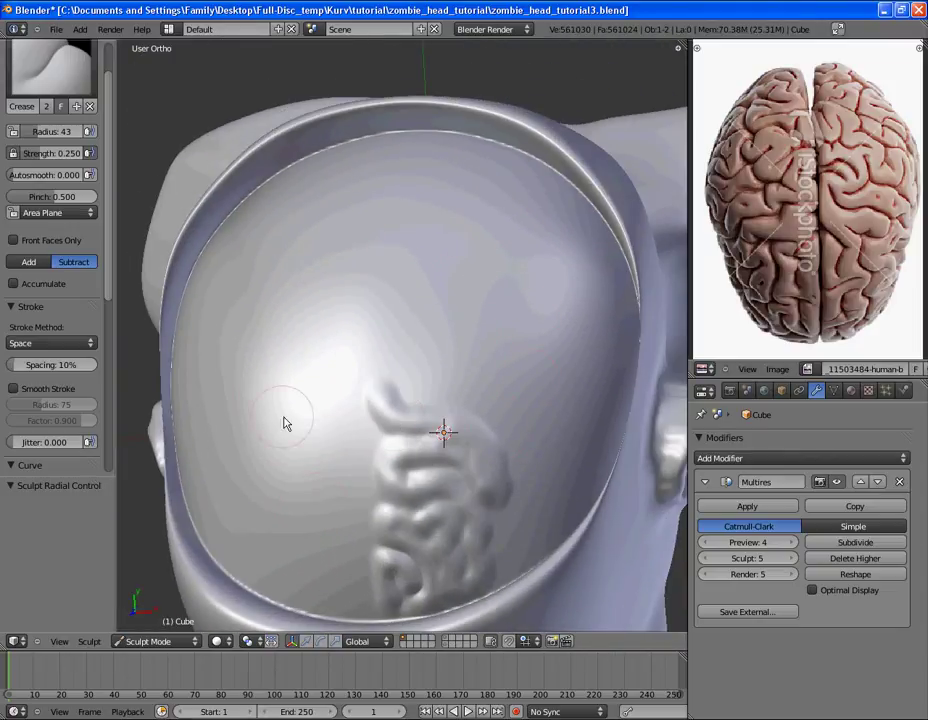
Lower the Multires sculpt level to 4 while viewing the brain from above
{"action": "mouse_move", "coordinate": [387, 317]}
{"action": "middle_mouse_down"}
{"action": "mouse_move", "coordinate": [412, 286]}
{"action": "mouse_move", "coordinate": [418, 318]}
{"action": "mouse_move", "coordinate": [373, 288]}
{"action": "mouse_move", "coordinate": [394, 322]}
{"action": "mouse_move", "coordinate": [374, 358]}
{"action": "middle_mouse_up"}
{"action": "key", "text": "KP_7"}
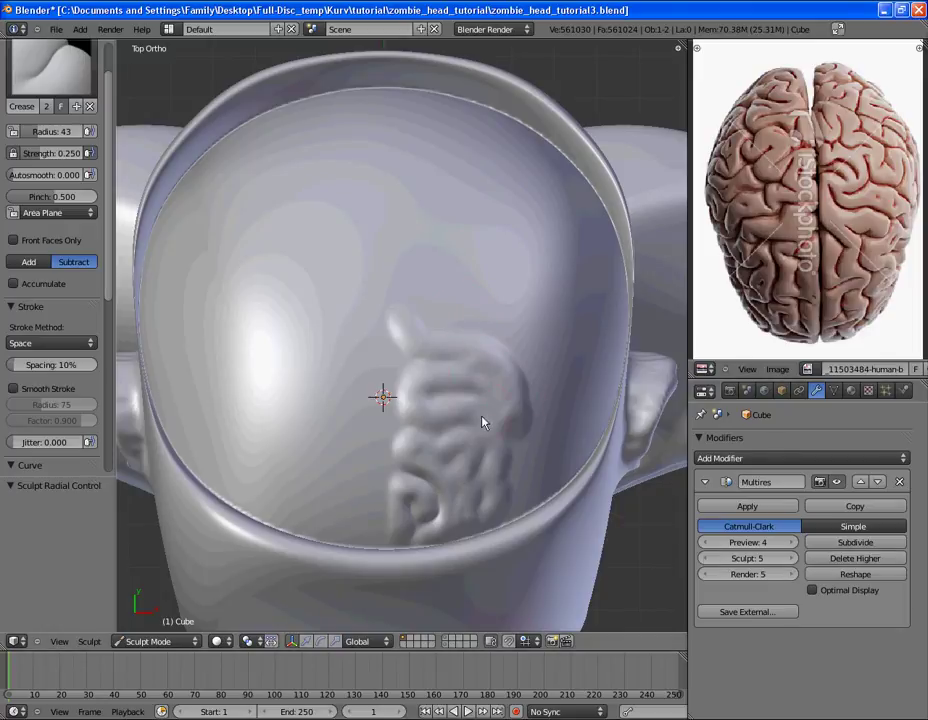
{"action": "left_click", "coordinate": [703, 563]}
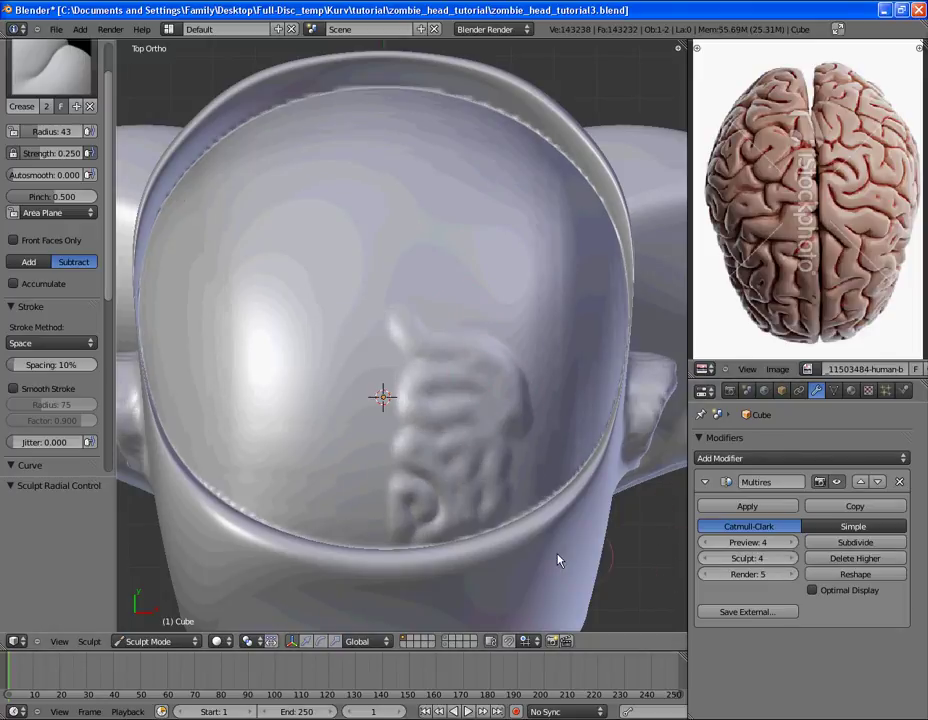
{"action": "scroll", "coordinate": [437, 449], "scroll_direction": "down", "scroll_amount": 1}
{"action": "middle_click_drag", "start_coordinate": [437, 449], "coordinate": [470, 420]}
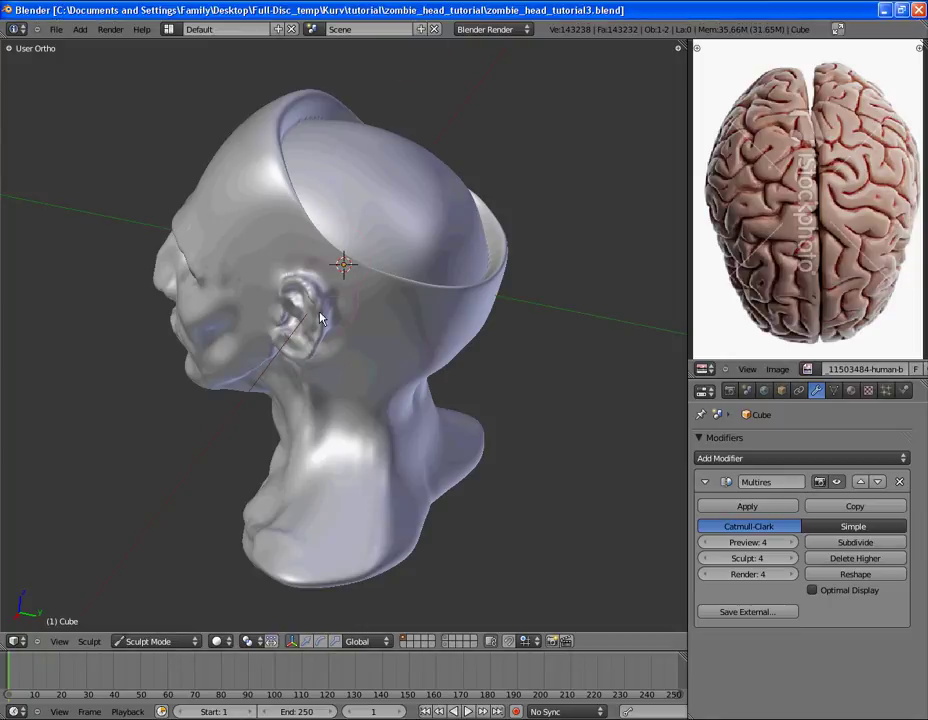
Examine the smooth, unsculpted brain surface from the side, front and top
{"action": "mouse_move", "coordinate": [231, 225]}
{"action": "middle_mouse_down"}
{"action": "mouse_move", "coordinate": [323, 432]}
{"action": "mouse_move", "coordinate": [481, 412]}
{"action": "mouse_move", "coordinate": [304, 257]}
{"action": "mouse_move", "coordinate": [282, 387]}
{"action": "mouse_move", "coordinate": [457, 332]}
{"action": "mouse_move", "coordinate": [445, 302]}
{"action": "mouse_move", "coordinate": [369, 313]}
{"action": "mouse_move", "coordinate": [317, 232]}
{"action": "mouse_move", "coordinate": [305, 272]}
{"action": "mouse_move", "coordinate": [323, 329]}
{"action": "mouse_move", "coordinate": [299, 383]}
{"action": "middle_mouse_up"}
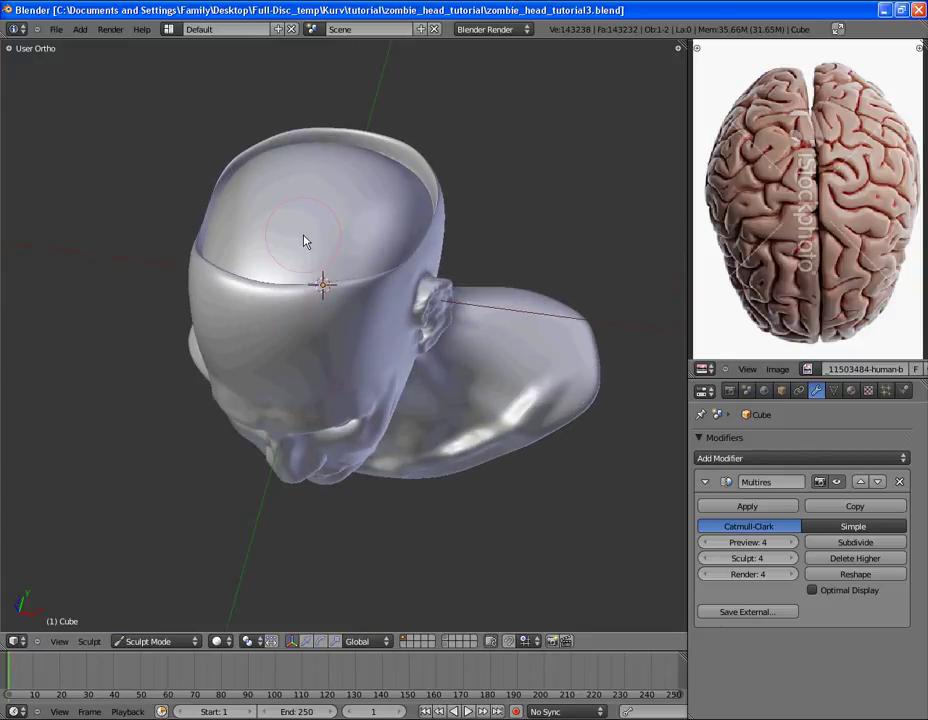
{"action": "key", "text": "KP_7"}
{"action": "scroll", "coordinate": [350, 300], "scroll_direction": "up", "scroll_amount": 2}
{"action": "scroll", "coordinate": [355, 320], "scroll_direction": "down", "scroll_amount": 2}
{"action": "middle_click_drag", "start_coordinate": [356, 334], "coordinate": [374, 190]}
{"action": "key", "text": "KP_7"}
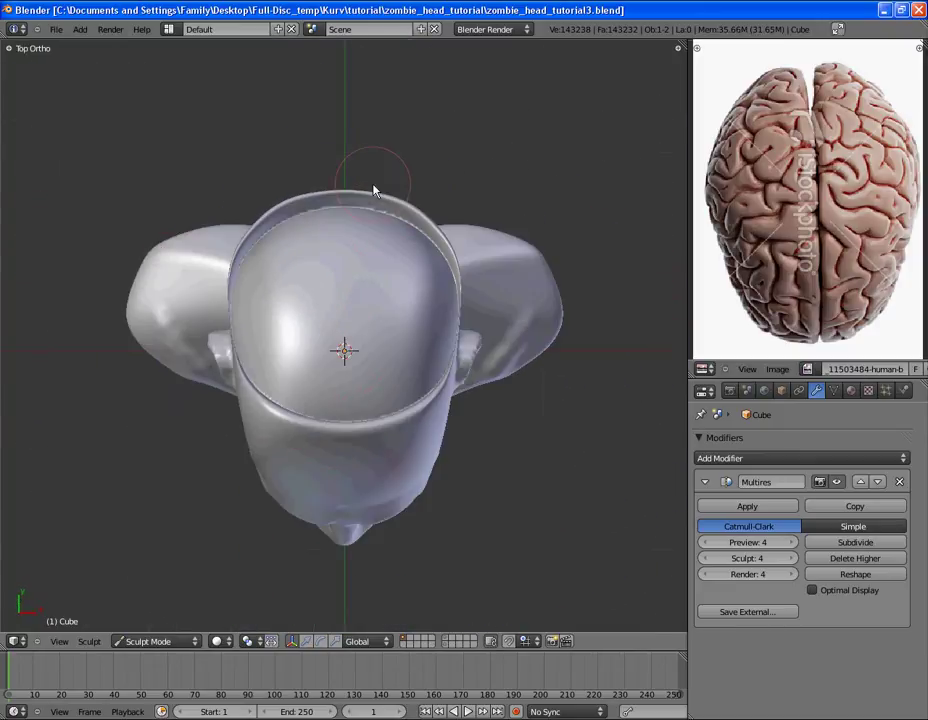
{"action": "scroll", "coordinate": [406, 330], "scroll_direction": "up", "scroll_amount": 3}
{"action": "scroll", "coordinate": [415, 315], "scroll_direction": "up", "scroll_amount": 1, "text": "shift"}
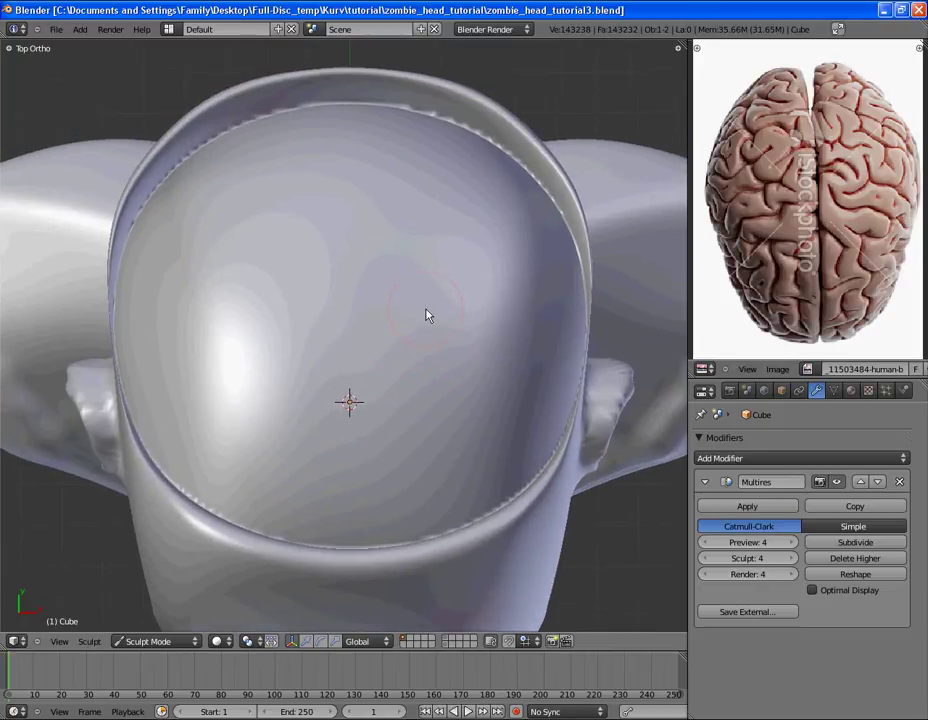
{"action": "scroll", "coordinate": [426, 314], "scroll_direction": "down", "scroll_amount": 1}
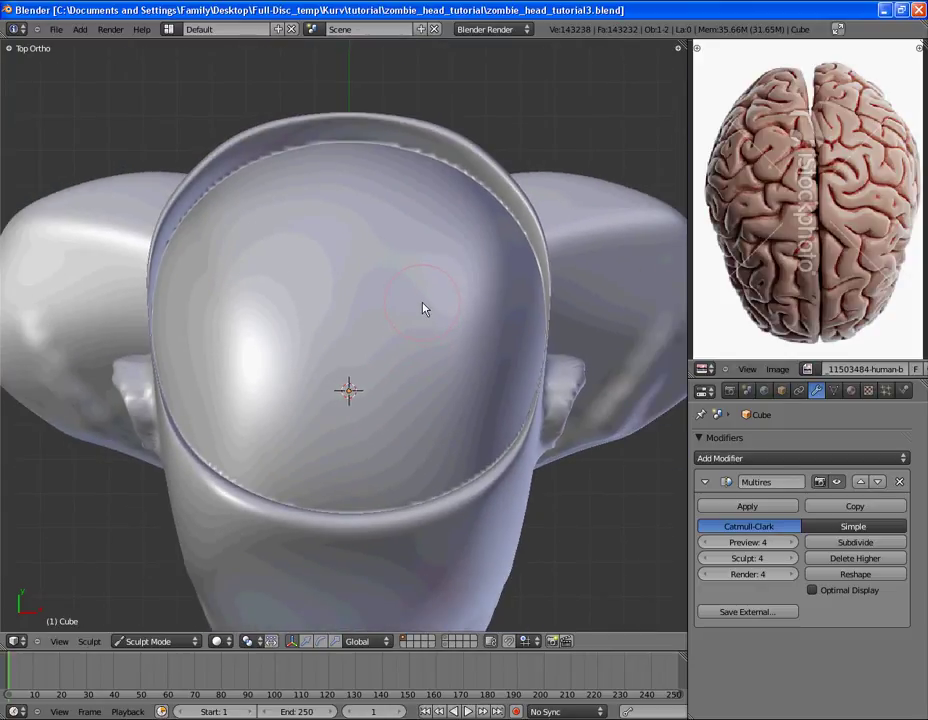
Choose the draw brush named Brush and set its direction to Add
{"action": "key", "text": "t"}
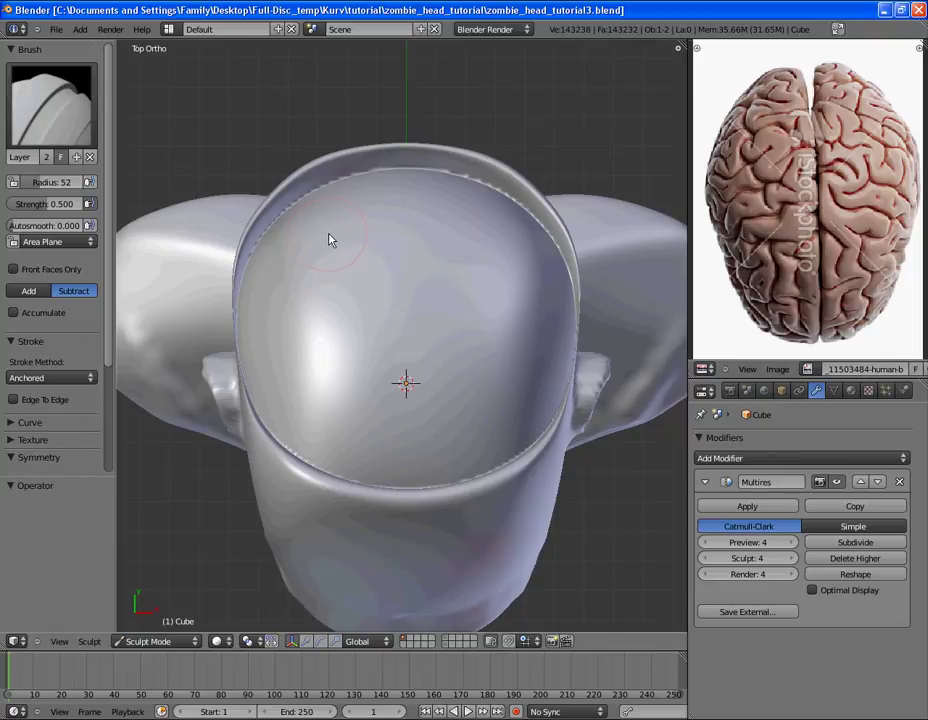
{"action": "left_click", "coordinate": [52, 104]}
{"action": "left_click", "coordinate": [130, 190]}
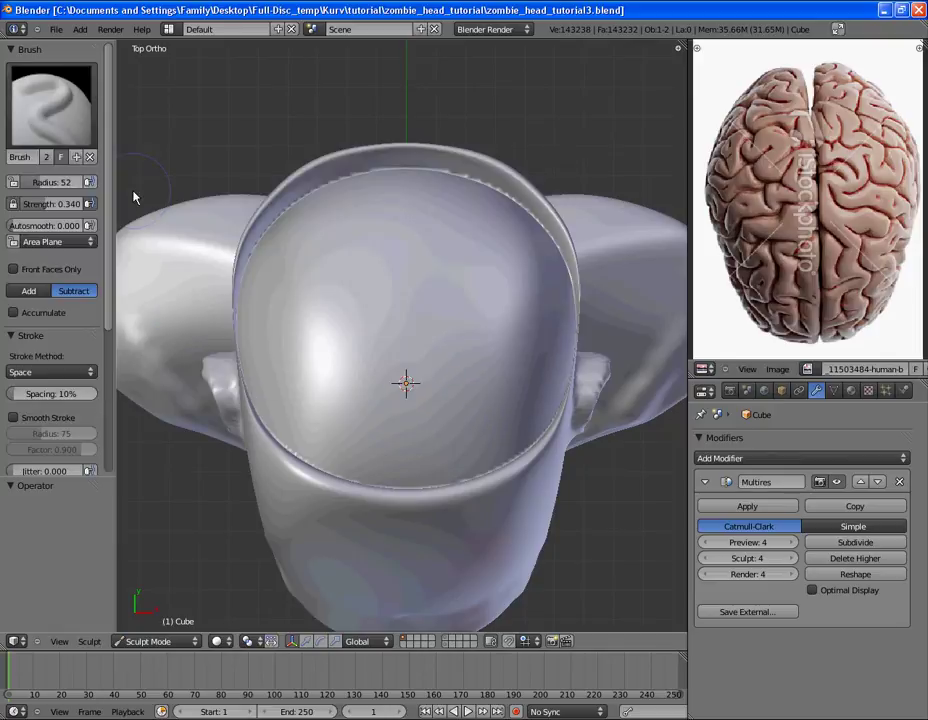
{"action": "left_click", "coordinate": [30, 291]}
Apply the Round preset to the brush's falloff curve
{"action": "scroll", "coordinate": [45, 288], "scroll_direction": "down", "scroll_amount": 3}
{"action": "scroll", "coordinate": [50, 284], "scroll_direction": "down", "scroll_amount": 5}
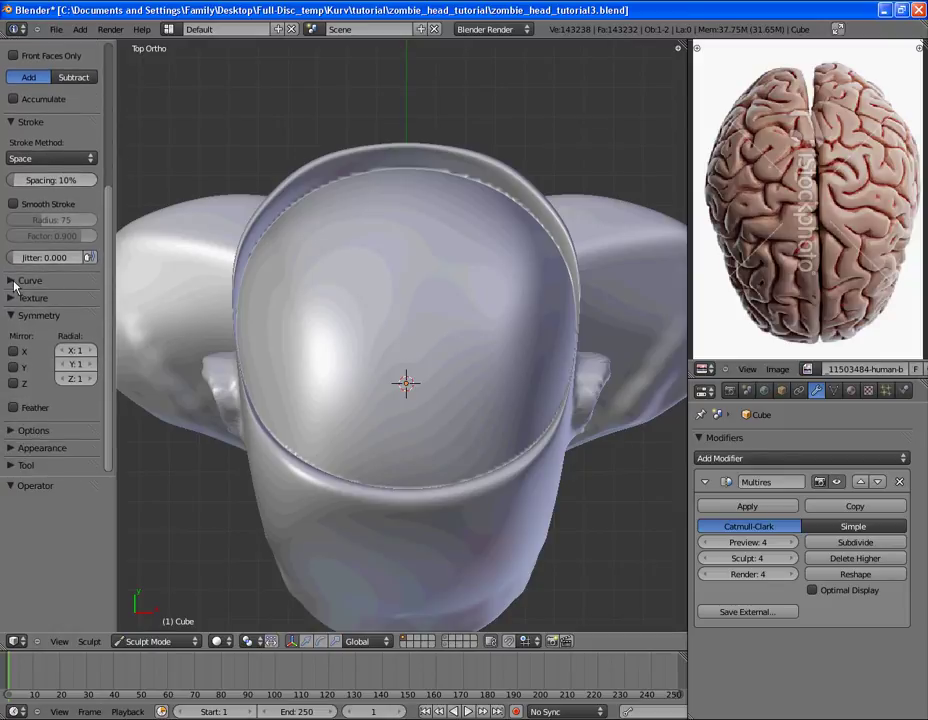
{"action": "left_click", "coordinate": [46, 281]}
{"action": "scroll", "coordinate": [50, 360], "scroll_direction": "down", "scroll_amount": 1}
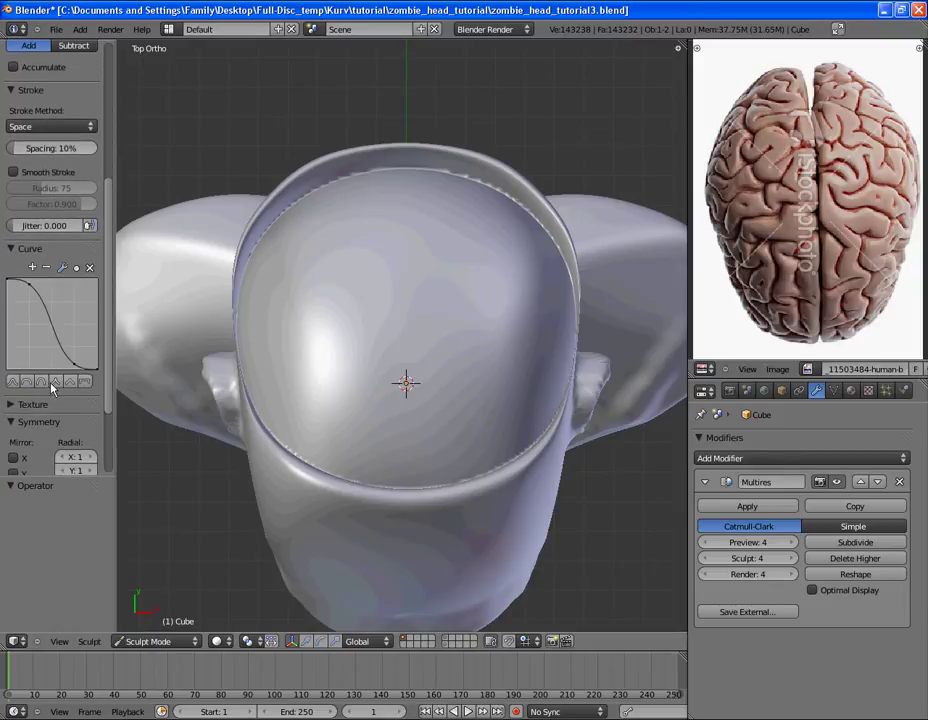
{"action": "left_click", "coordinate": [28, 383]}
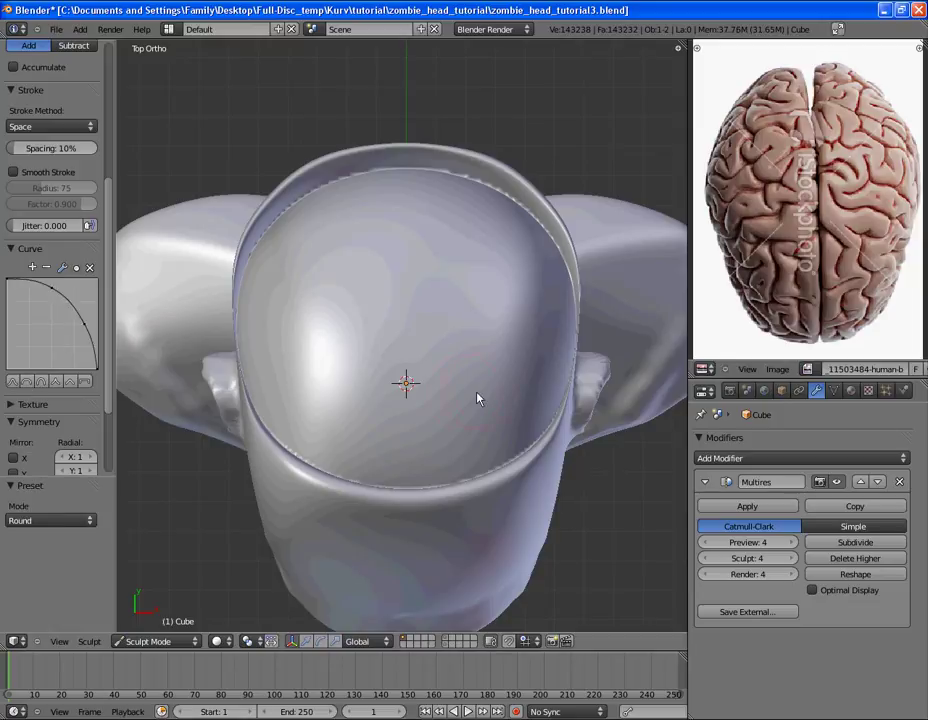
Try a long ridge beside the brain's midline with the round brush, and undo it
{"action": "left_click_drag", "start_coordinate": [416, 432], "coordinate": [413, 245]}
{"action": "middle_click_drag", "start_coordinate": [447, 435], "coordinate": [476, 333]}
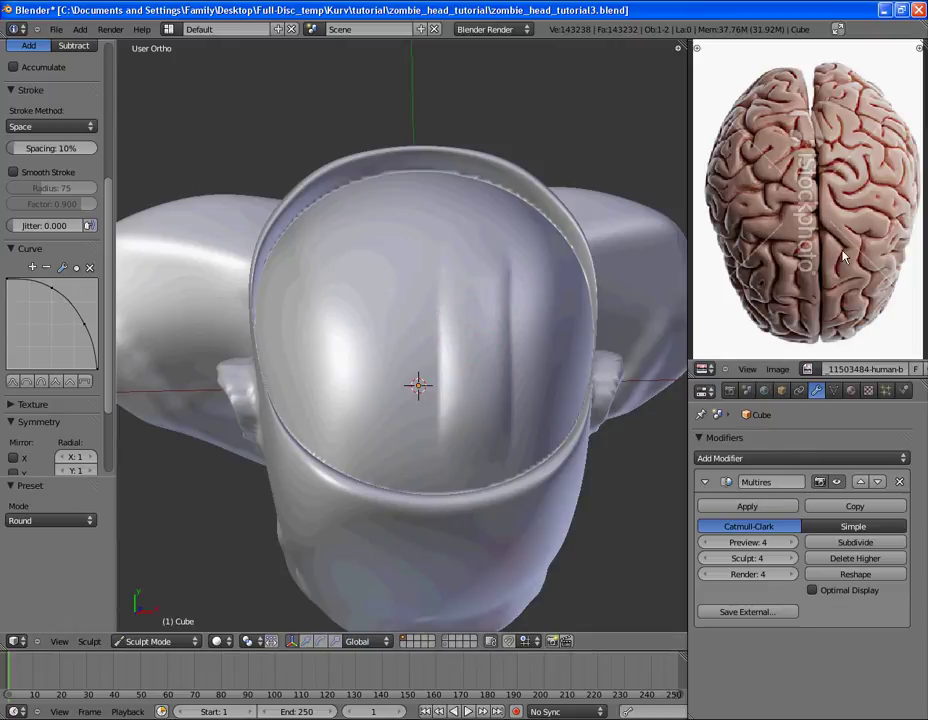
{"action": "key", "text": "ctrl+z"}
{"action": "key", "text": "KP_7"}
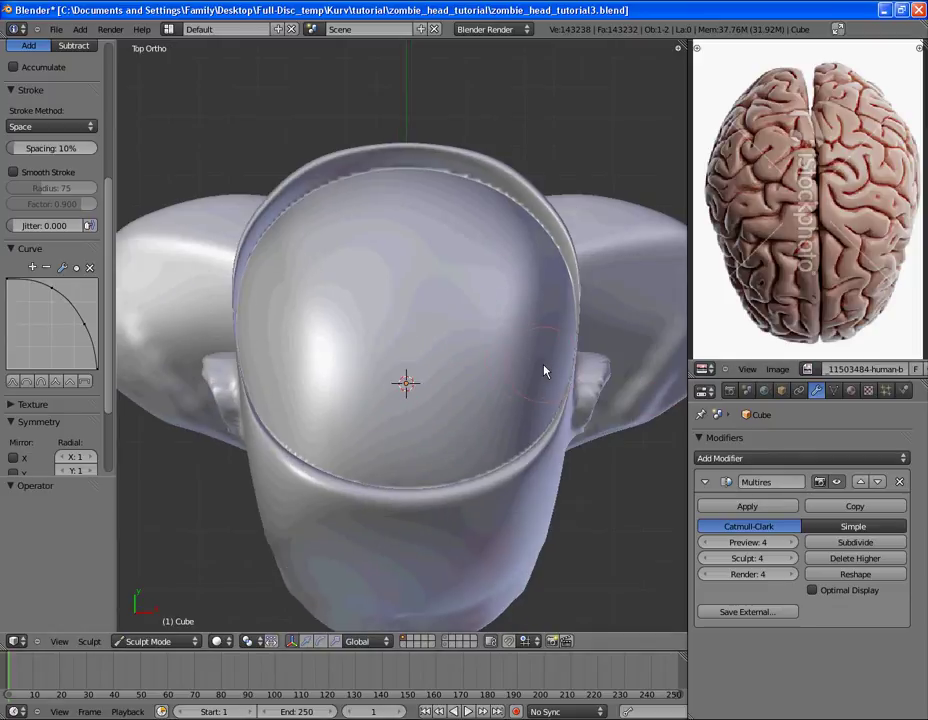
Shrink the brush and try short ridges near the front rim beside the midline, undoing the strokes
{"action": "key", "text": "f"}
{"action": "left_click", "coordinate": [478, 363]}
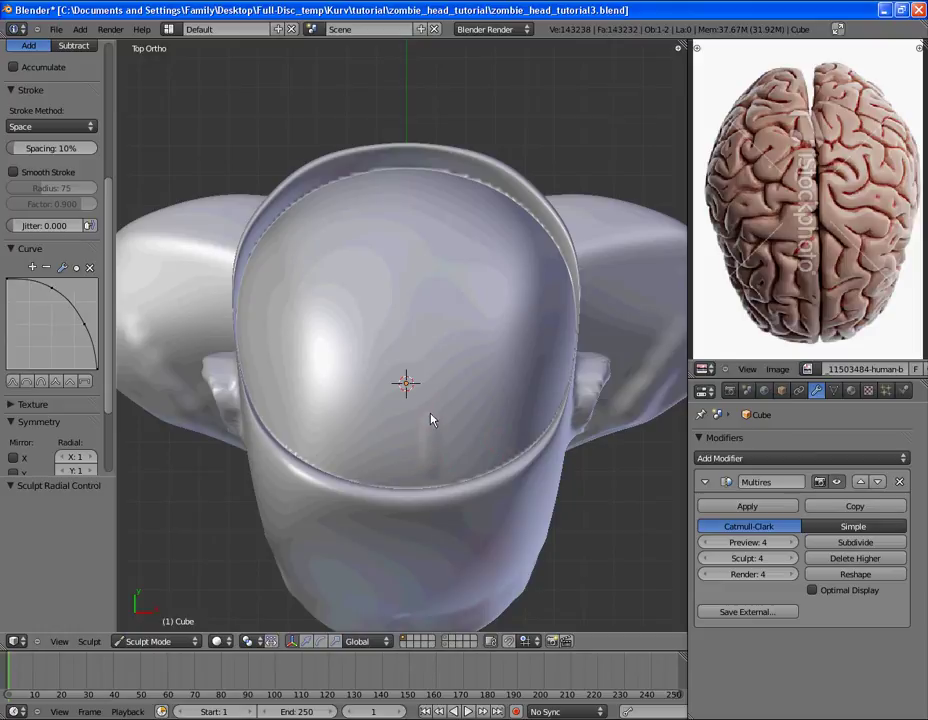
{"action": "left_click_drag", "start_coordinate": [434, 389], "coordinate": [470, 431]}
{"action": "key", "text": "ctrl+z"}
{"action": "key", "text": "ctrl+z"}
{"action": "mouse_move", "coordinate": [420, 482]}
{"action": "left_mouse_down"}
{"action": "mouse_move", "coordinate": [427, 398]}
{"action": "mouse_move", "coordinate": [417, 463]}
{"action": "left_mouse_up"}
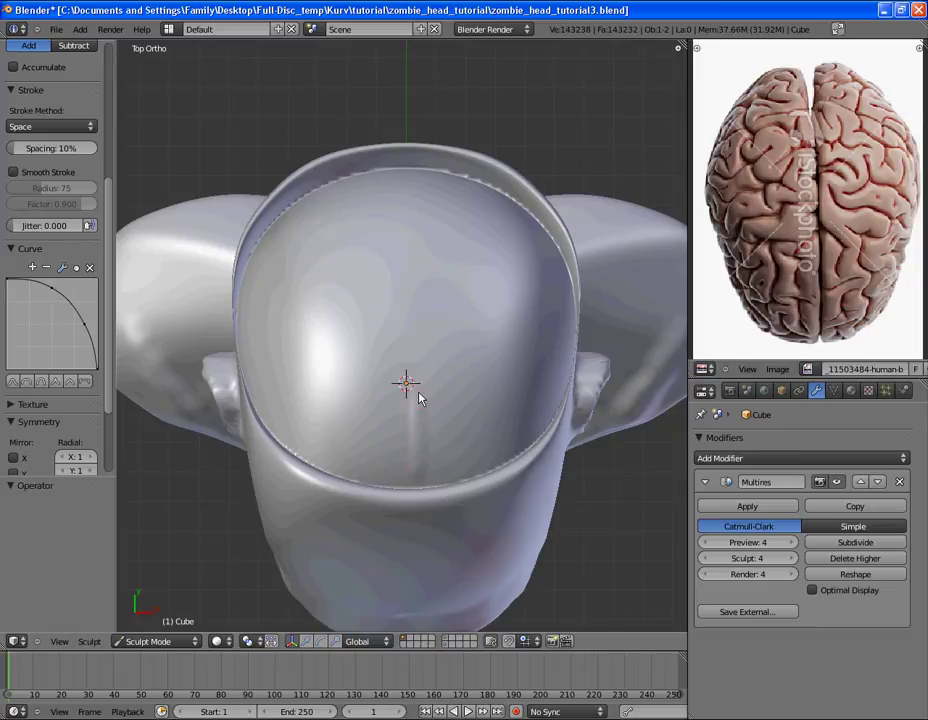
{"action": "scroll", "coordinate": [420, 452], "scroll_direction": "up", "scroll_amount": 2}
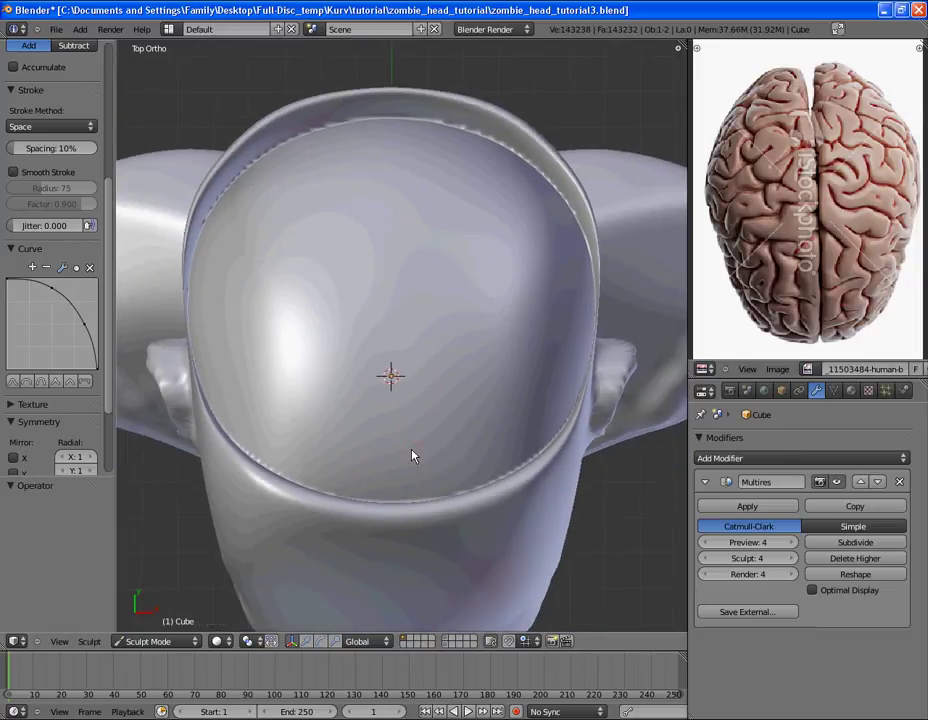
Resize the brush again and try a thin ridge from the front rim backward beside the midline, undoing it
{"action": "key", "text": "f"}
{"action": "left_click", "coordinate": [404, 488]}
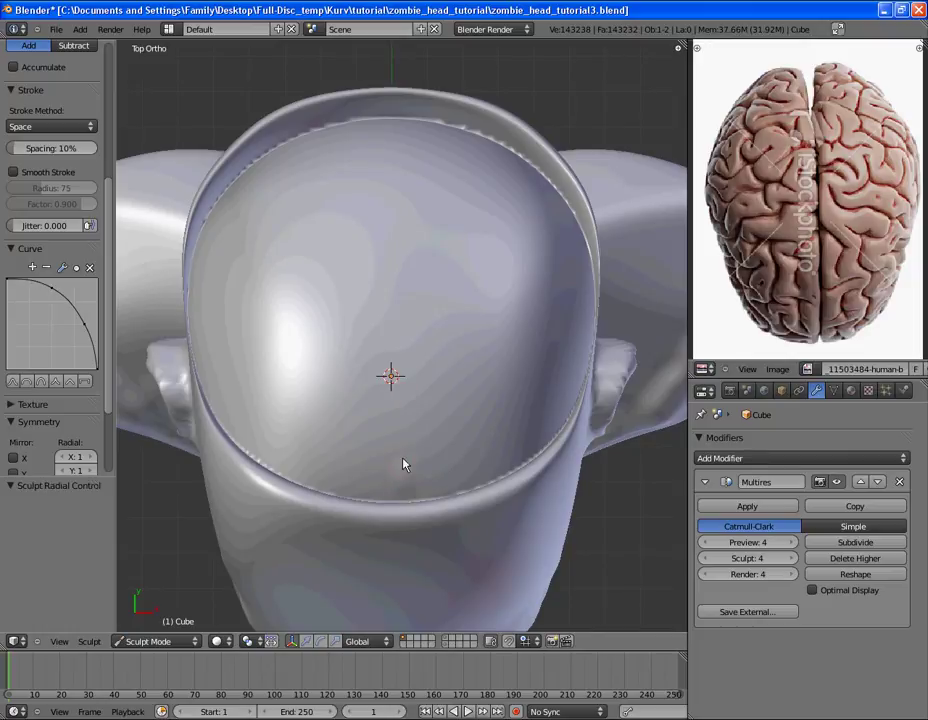
{"action": "scroll", "coordinate": [411, 460], "scroll_direction": "up", "scroll_amount": 2}
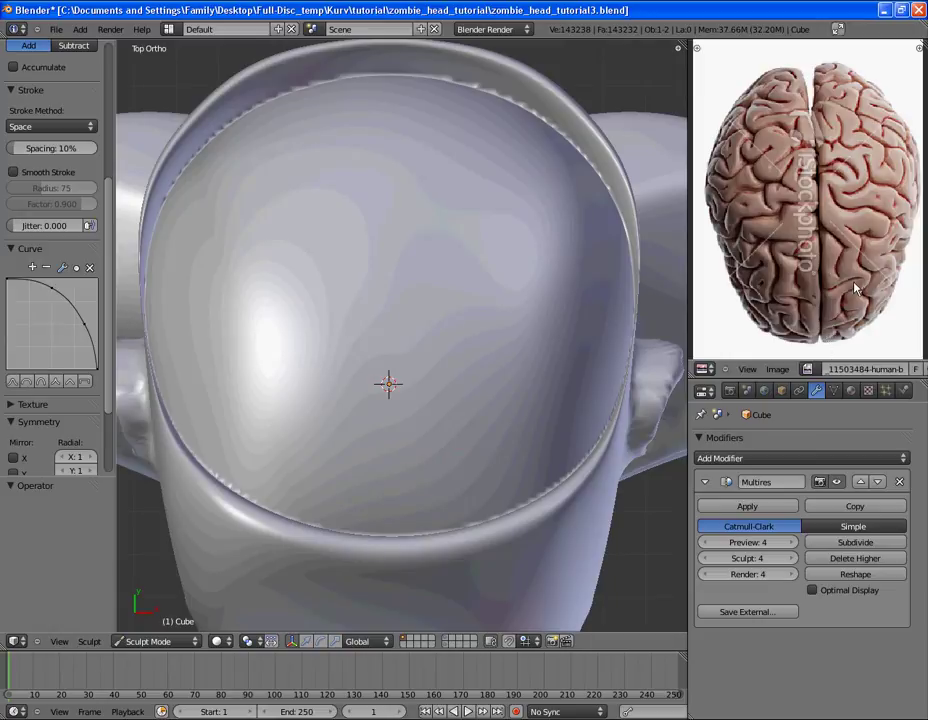
{"action": "left_click_drag", "start_coordinate": [408, 529], "coordinate": [403, 449]}
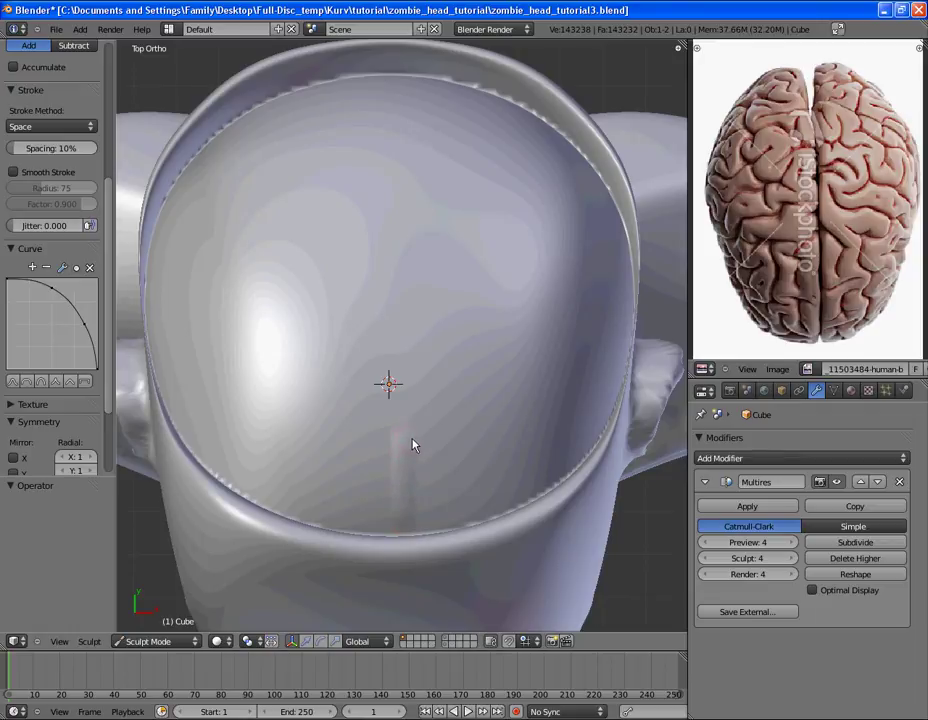
{"action": "key", "text": "ctrl+z"}
Readjust the brush size and sculpt a short raised ridge from the front rim backward beside the midline
{"action": "key", "text": "f"}
{"action": "left_click", "coordinate": [415, 435]}
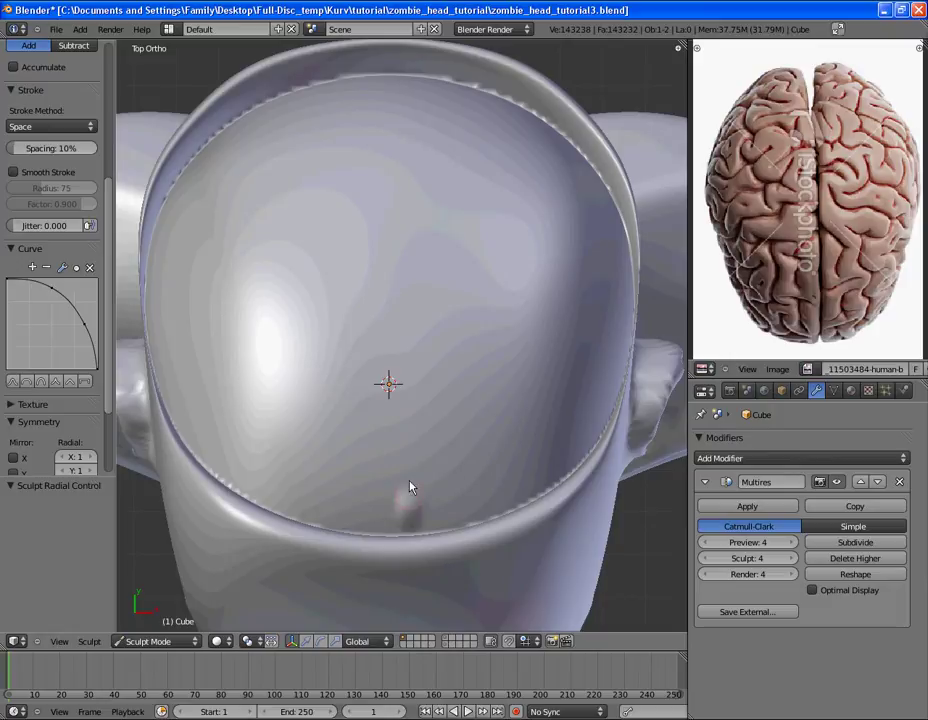
{"action": "middle_click_drag", "start_coordinate": [409, 430], "coordinate": [495, 319]}
{"action": "scroll", "coordinate": [495, 319], "scroll_direction": "down", "scroll_amount": 1}
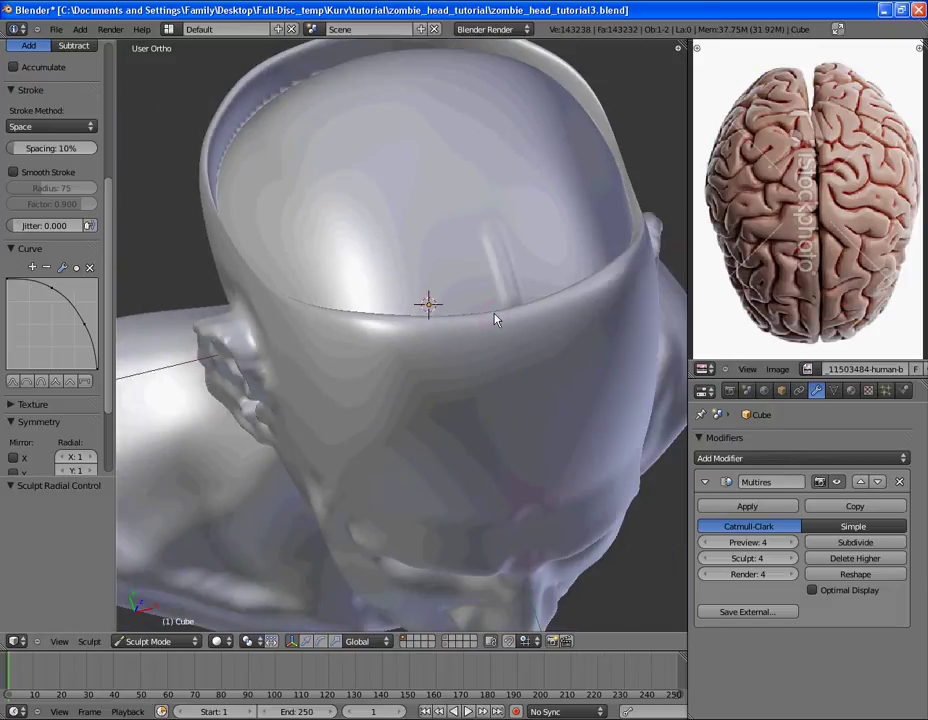
Undo the short ridge beside the brain's midline and readjust the brush size in the top view
{"action": "key", "text": "KP_7"}
{"action": "scroll", "coordinate": [495, 319], "scroll_direction": "up", "scroll_amount": 1}
{"action": "key", "text": "ctrl+z"}
{"action": "key", "text": "f"}
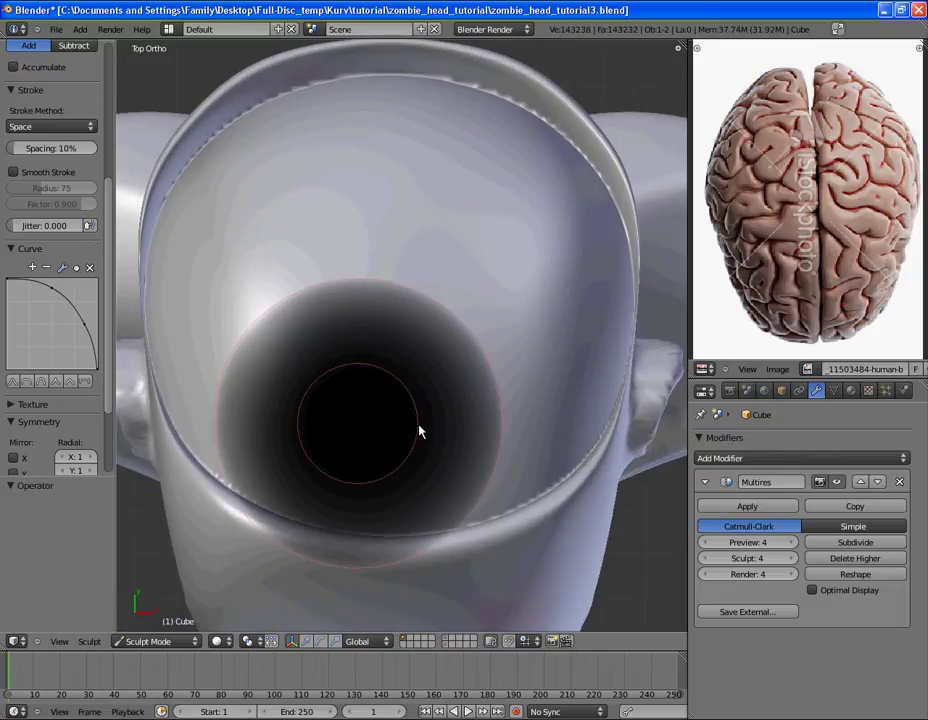
{"action": "left_click", "coordinate": [424, 432]}
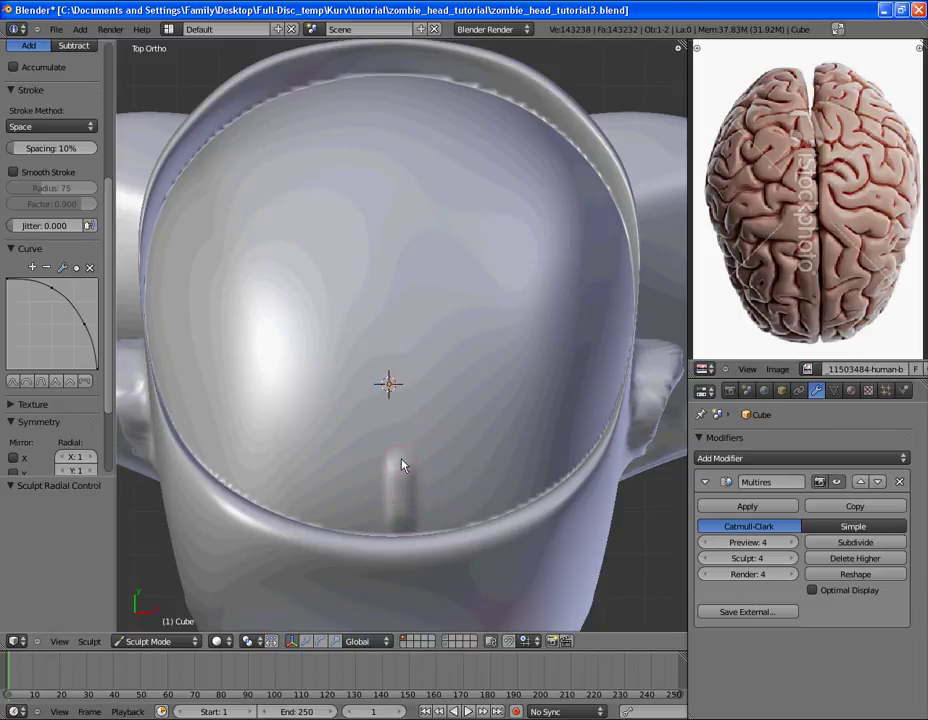
Try a hooked ridge running back from the front rim beside the midline, undo it, and resize the brush
{"action": "left_click_drag", "start_coordinate": [414, 441], "coordinate": [437, 474]}
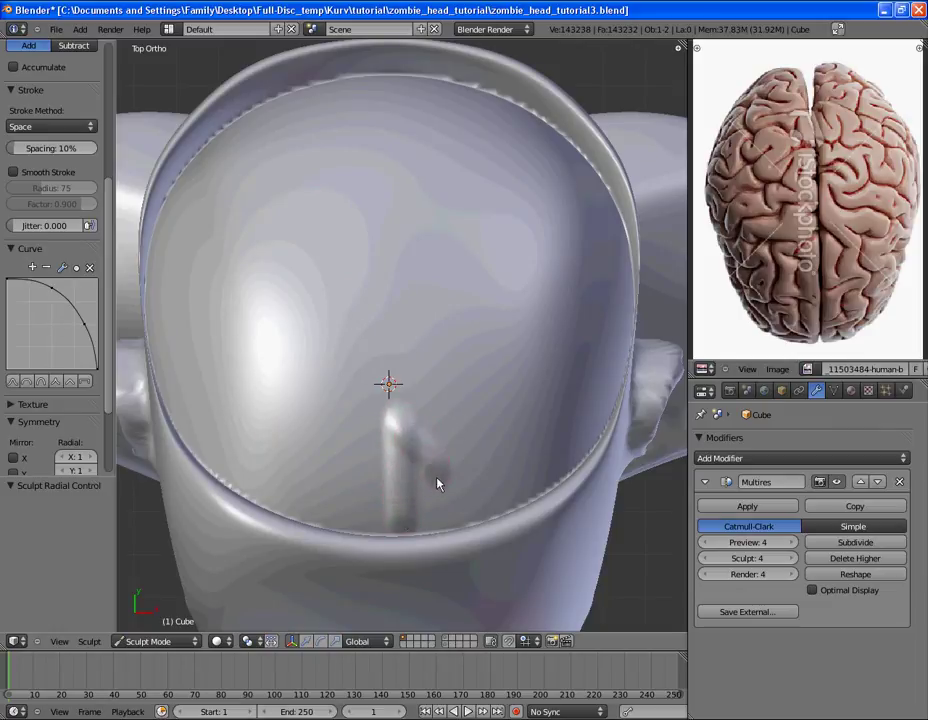
{"action": "key", "text": "ctrl+z"}
{"action": "key", "text": "f"}
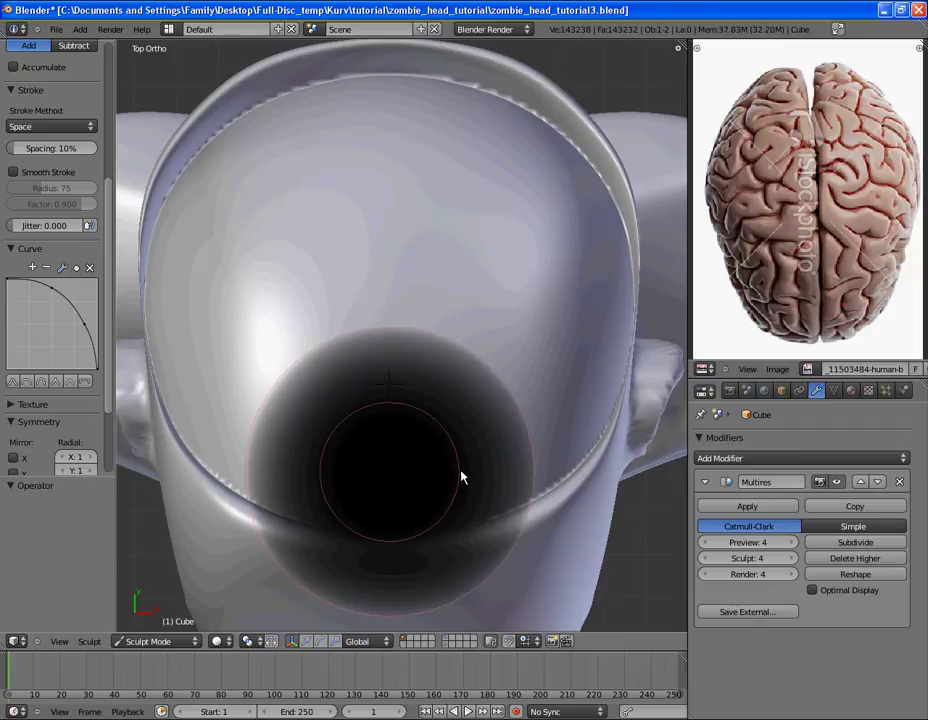
{"action": "left_click", "coordinate": [460, 477]}
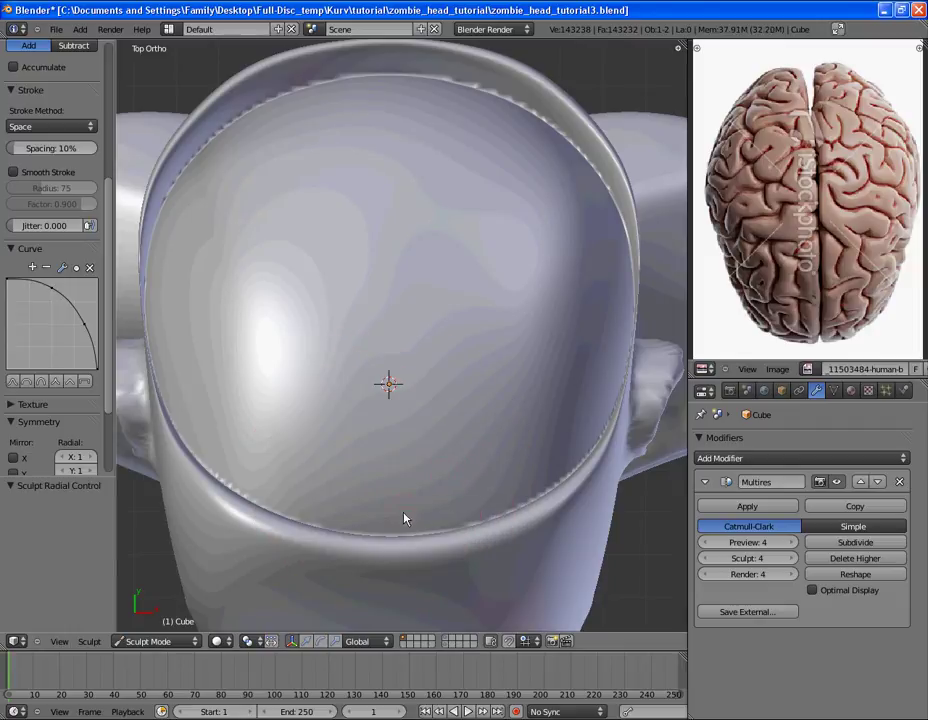
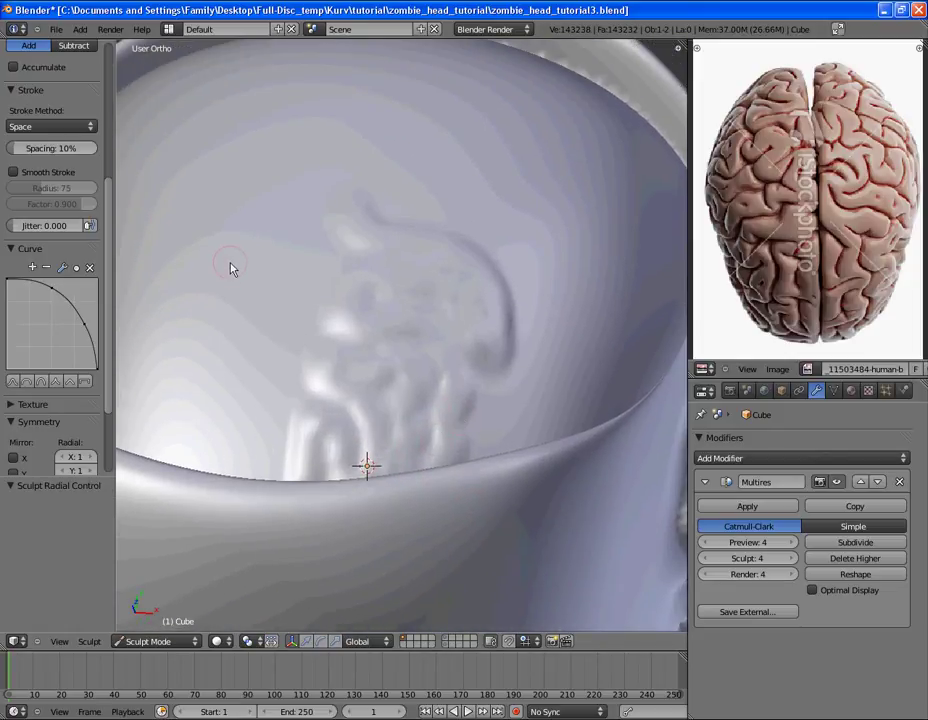
{"action": "scroll", "coordinate": [62, 104], "scroll_direction": "up", "scroll_amount": 8}
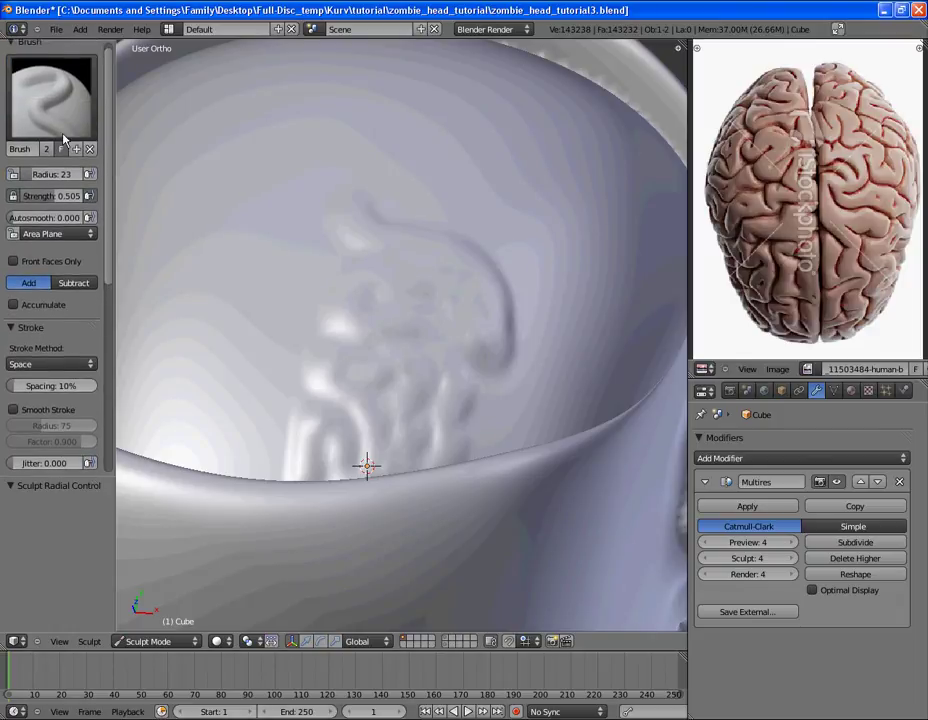
{"action": "left_click", "coordinate": [62, 140]}
{"action": "left_click", "coordinate": [250, 182]}
{"action": "scroll", "coordinate": [320, 461], "scroll_direction": "up", "scroll_amount": 2}
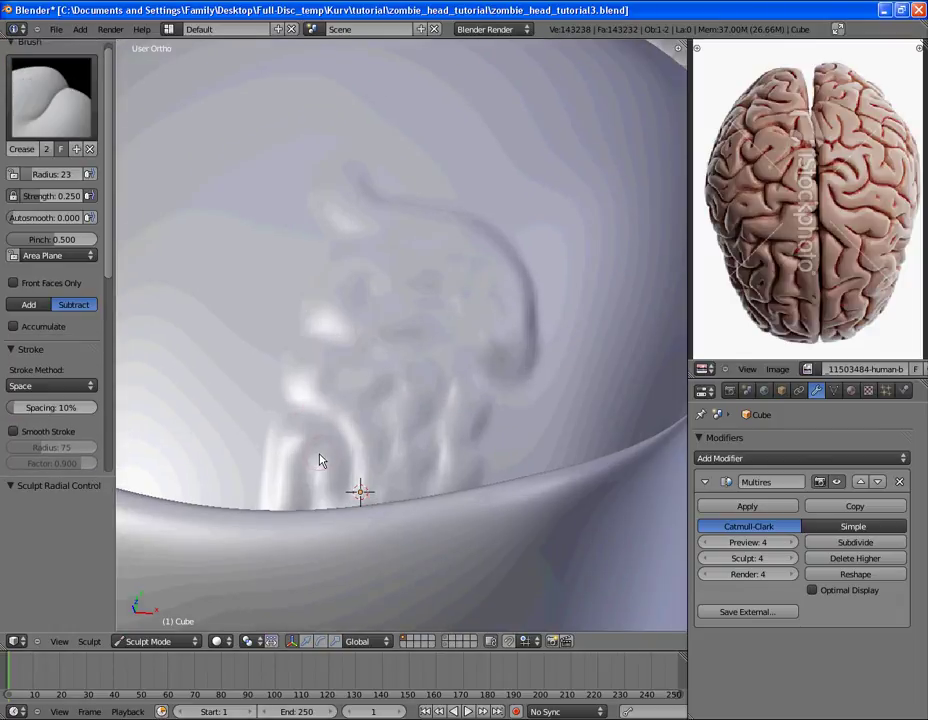
{"action": "middle_click_drag", "start_coordinate": [320, 461], "coordinate": [313, 397], "text": "shift"}
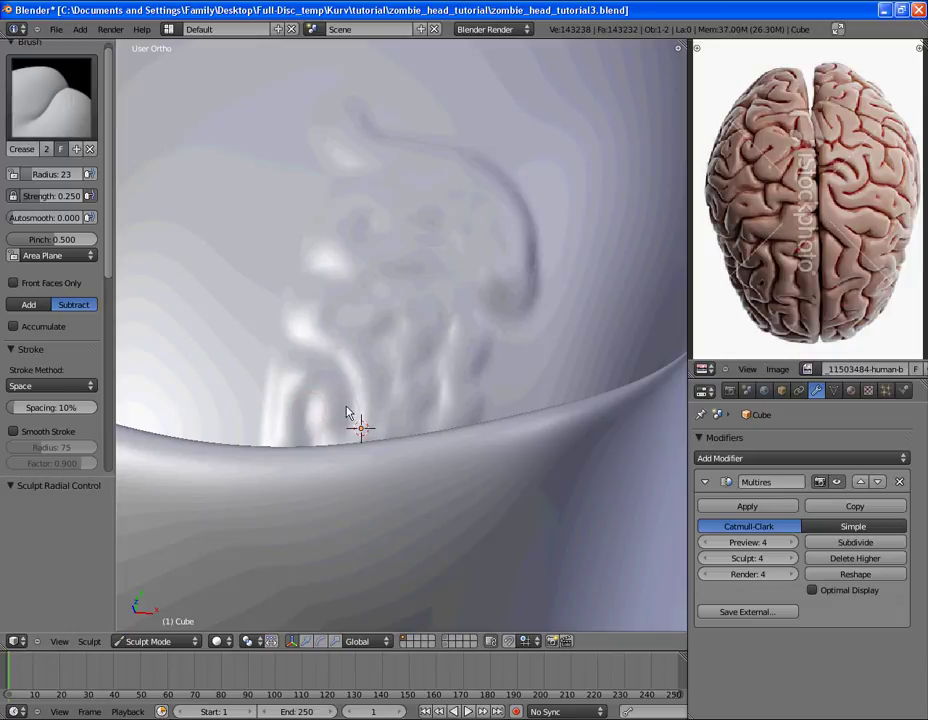
Switch to the SculptDraw brush and save over zombie_head_tutorial3.blend
{"action": "left_click", "coordinate": [52, 97]}
{"action": "left_click", "coordinate": [457, 250]}
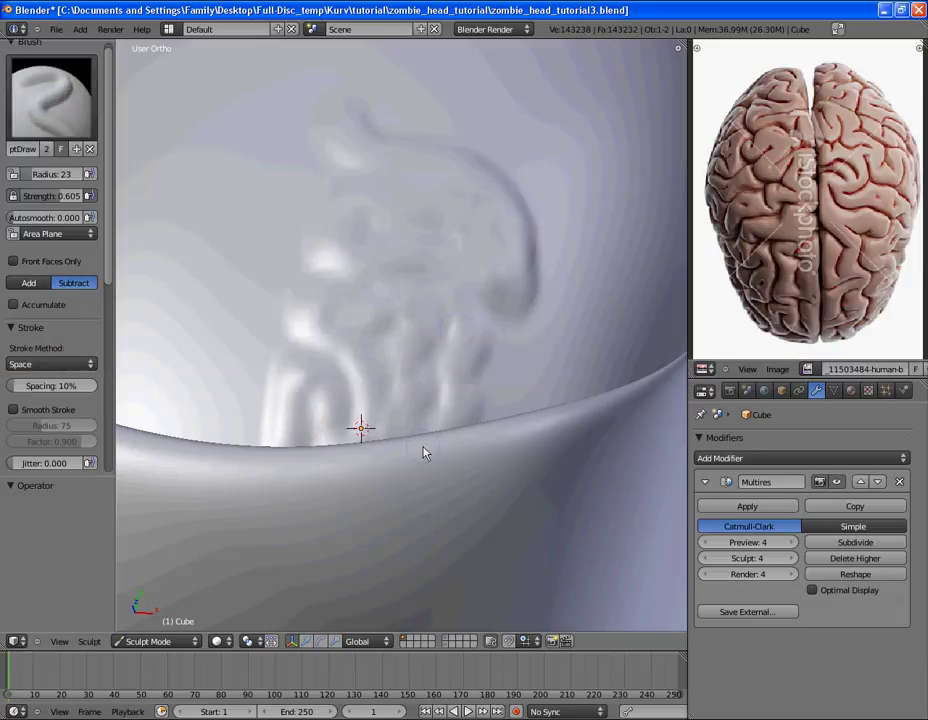
{"action": "scroll", "coordinate": [430, 450], "scroll_direction": "down", "scroll_amount": 2}
{"action": "middle_click_drag", "start_coordinate": [477, 461], "coordinate": [519, 409]}
{"action": "key", "text": "ctrl+s"}
{"action": "left_click", "coordinate": [528, 407]}
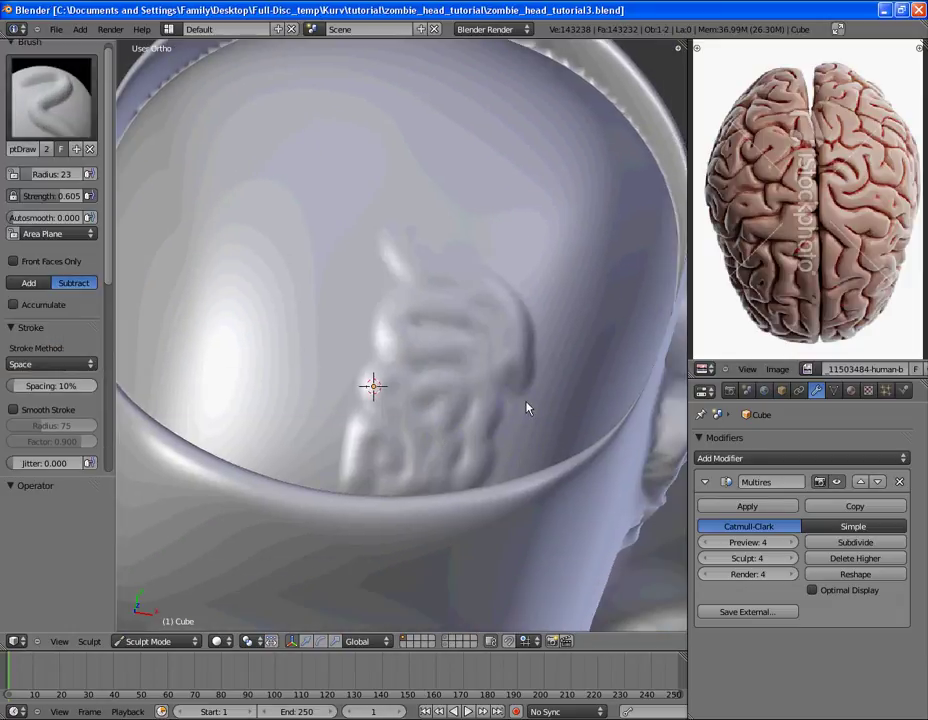
Subdivide the Multires modifier to level 5 and test a carving dab in the front fold, undoing the dab
{"action": "left_click", "coordinate": [849, 545]}
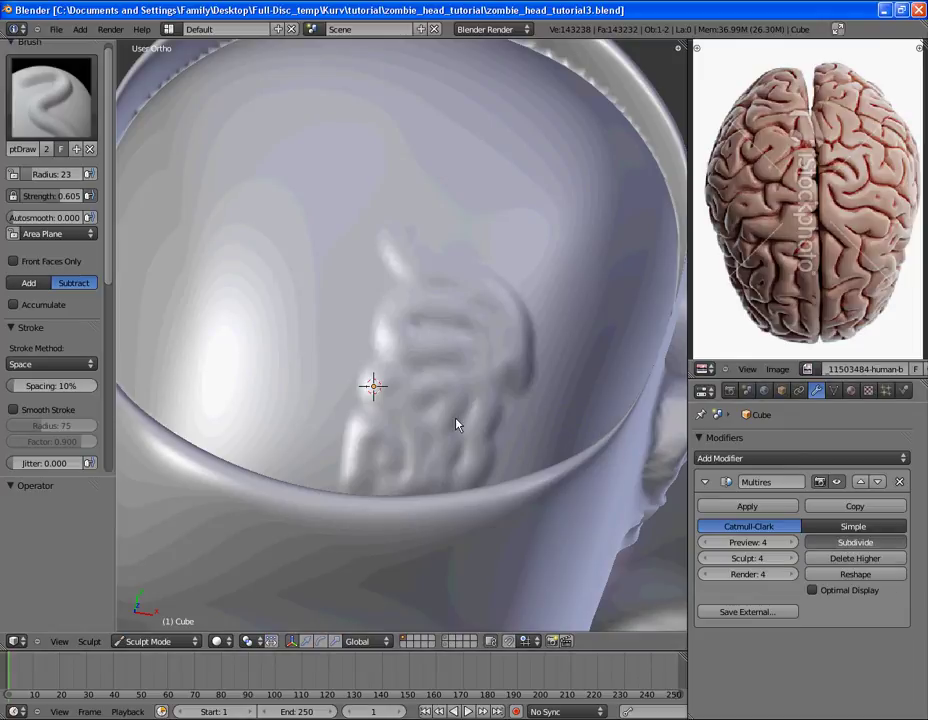
{"action": "scroll", "coordinate": [439, 478], "scroll_direction": "up", "scroll_amount": 2}
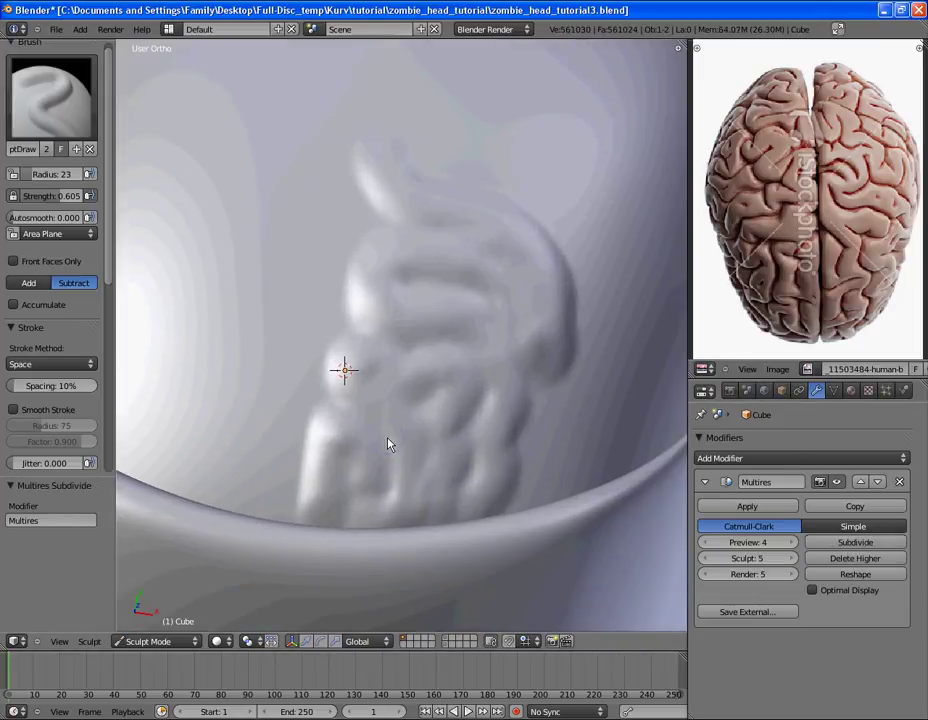
{"action": "left_click", "coordinate": [350, 448]}
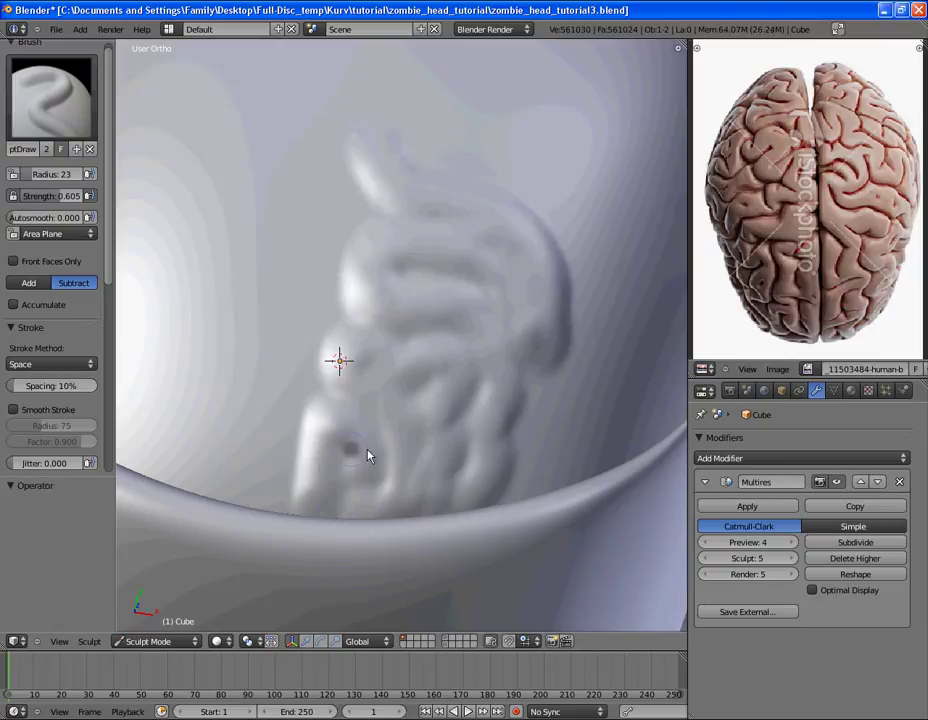
{"action": "key", "text": "ctrl+z"}
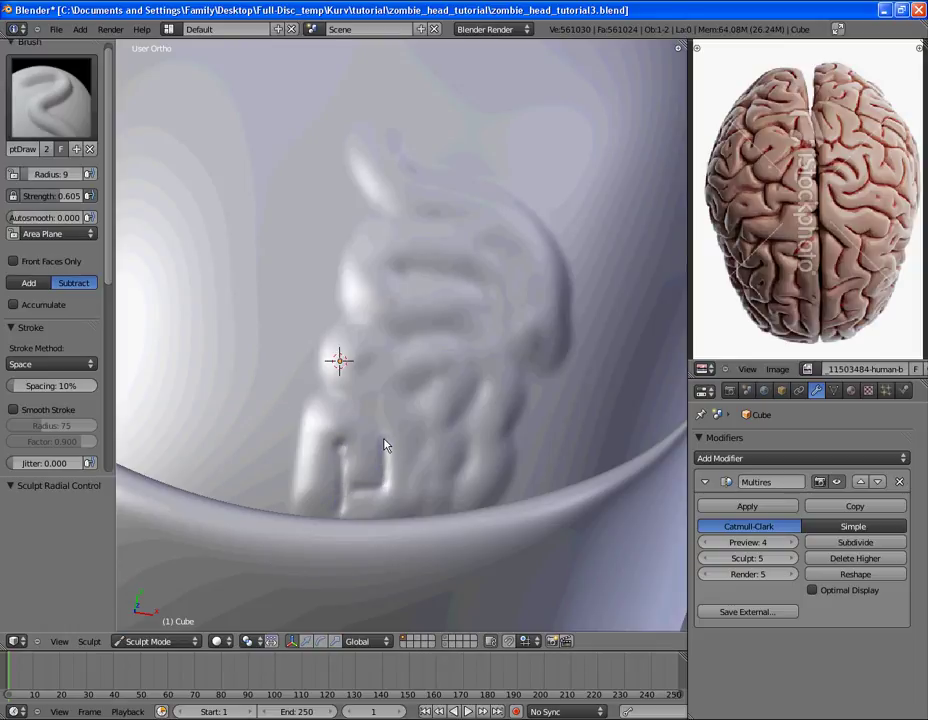
Resize the SculptDraw brush and carve the groove around the small curled fold at the front rim beside the midline
{"action": "scroll", "coordinate": [364, 412], "scroll_direction": "down", "scroll_amount": 3}
{"action": "mouse_move", "coordinate": [364, 412]}
{"action": "middle_mouse_down"}
{"action": "mouse_move", "coordinate": [393, 416]}
{"action": "mouse_move", "coordinate": [493, 383]}
{"action": "mouse_move", "coordinate": [451, 429]}
{"action": "mouse_move", "coordinate": [431, 430]}
{"action": "mouse_move", "coordinate": [388, 386]}
{"action": "mouse_move", "coordinate": [396, 414]}
{"action": "middle_mouse_up"}
{"action": "scroll", "coordinate": [431, 430], "scroll_direction": "up", "scroll_amount": 2}
{"action": "scroll", "coordinate": [60, 300], "scroll_direction": "down", "scroll_amount": 5}
{"action": "scroll", "coordinate": [396, 454], "scroll_direction": "up", "scroll_amount": 2}
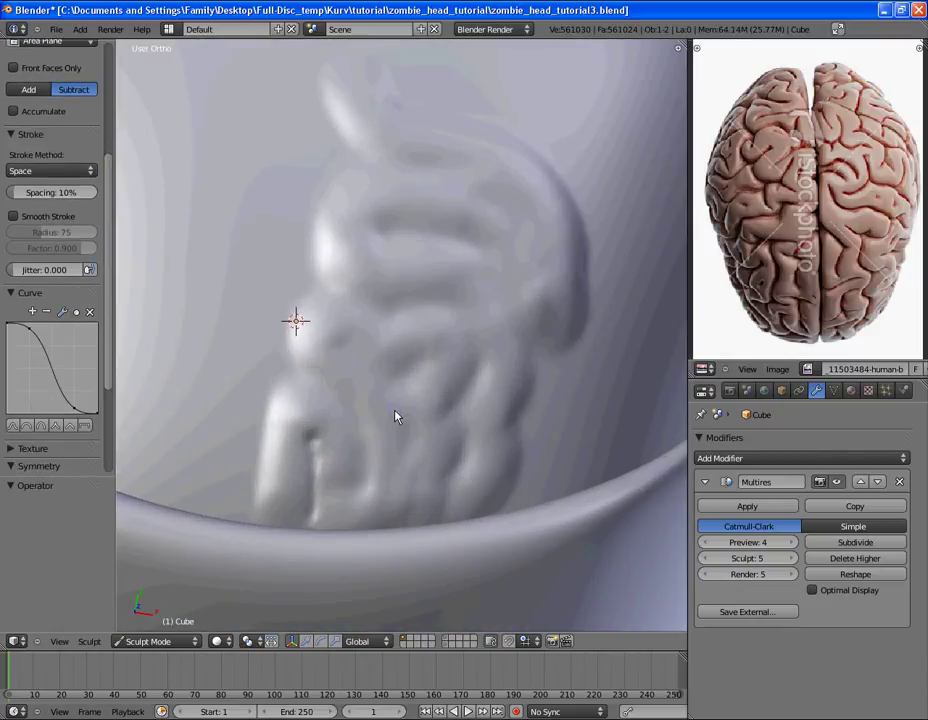
{"action": "key", "text": "f"}
{"action": "left_click", "coordinate": [375, 439]}
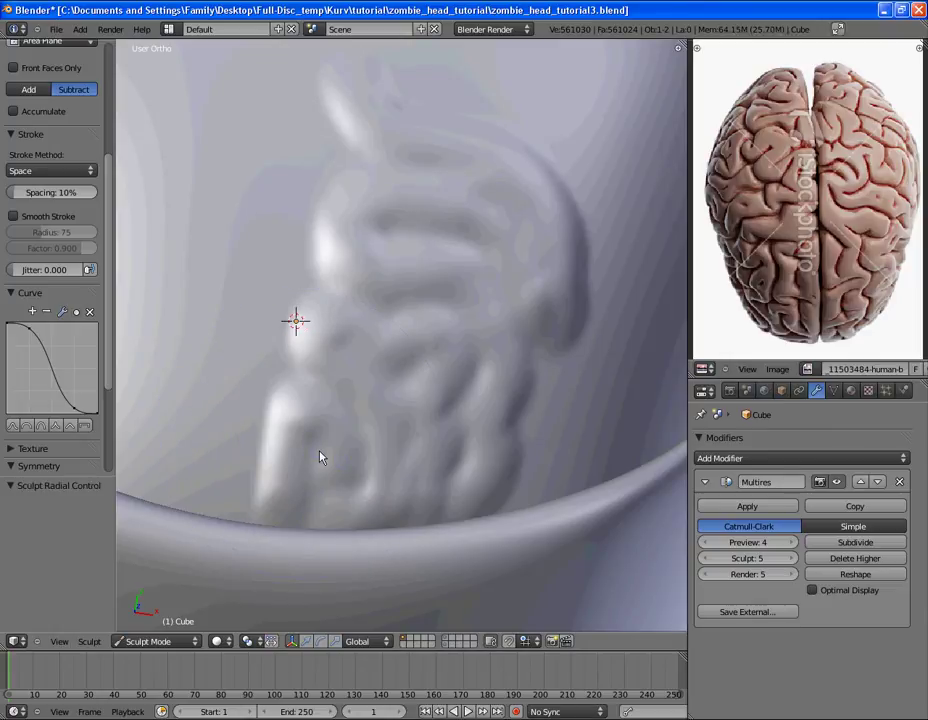
{"action": "key", "text": "f"}
{"action": "left_click", "coordinate": [306, 459]}
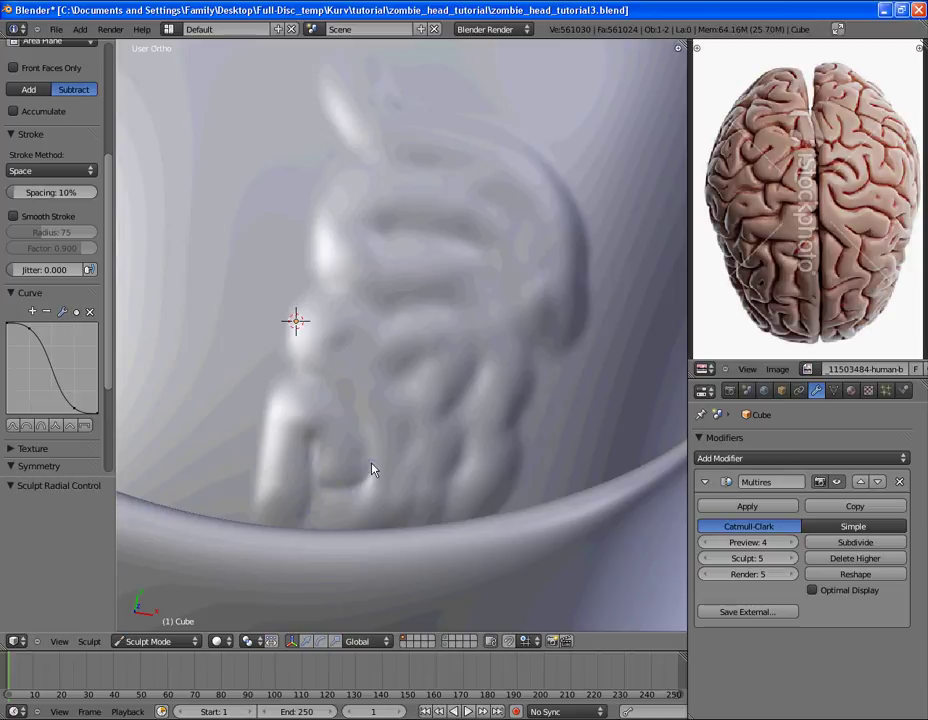
{"action": "mouse_move", "coordinate": [373, 458]}
{"action": "middle_mouse_down"}
{"action": "mouse_move", "coordinate": [483, 333]}
{"action": "mouse_move", "coordinate": [458, 329]}
{"action": "mouse_move", "coordinate": [425, 404]}
{"action": "mouse_move", "coordinate": [378, 467]}
{"action": "middle_mouse_up"}
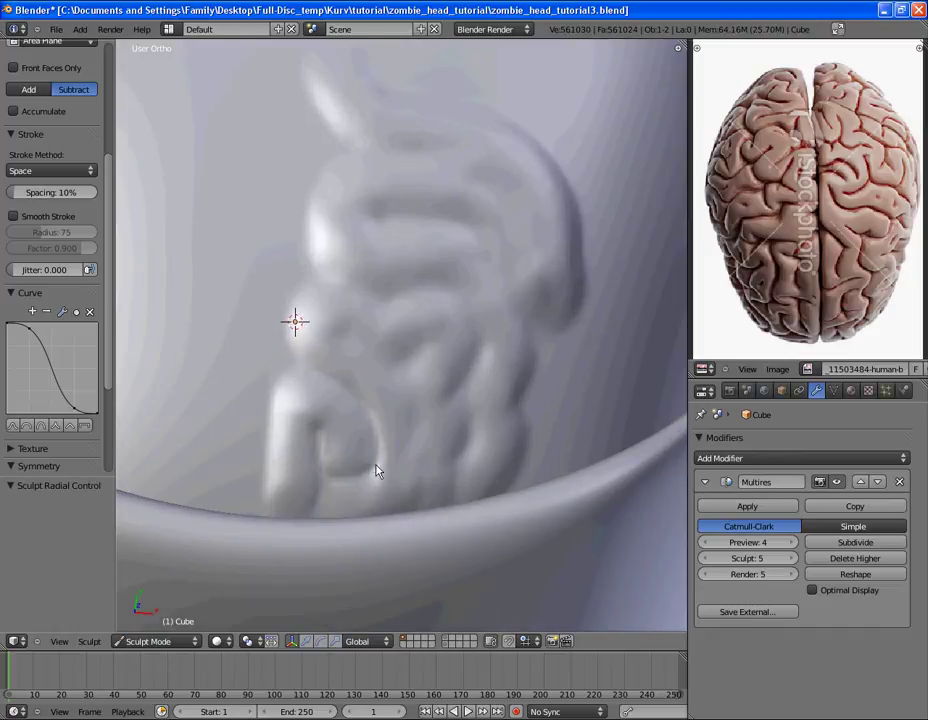
Save the refined brain sculpt over the existing zombie_head_tutorial3.blend file
{"action": "middle_click_drag", "start_coordinate": [343, 402], "coordinate": [352, 420]}
{"action": "key", "text": "ctrl+s"}
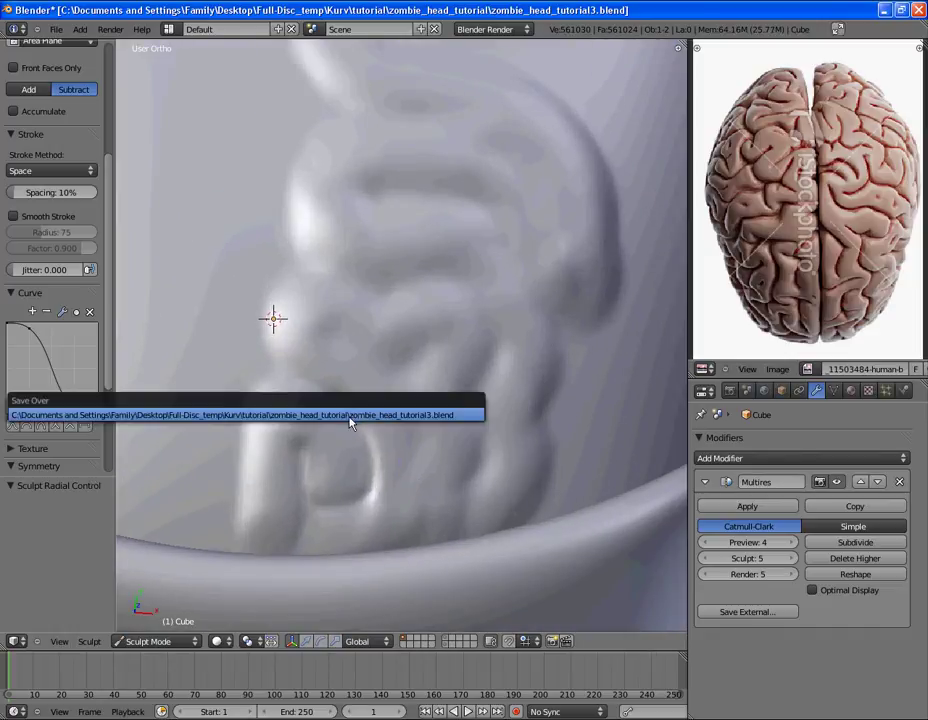
{"action": "key", "text": "Return"}
Deepen the grooves around the curled front fold with the Crease brush in Subtract mode at radius 43
{"action": "scroll", "coordinate": [62, 134], "scroll_direction": "up", "scroll_amount": 5}
{"action": "left_click", "coordinate": [50, 70]}
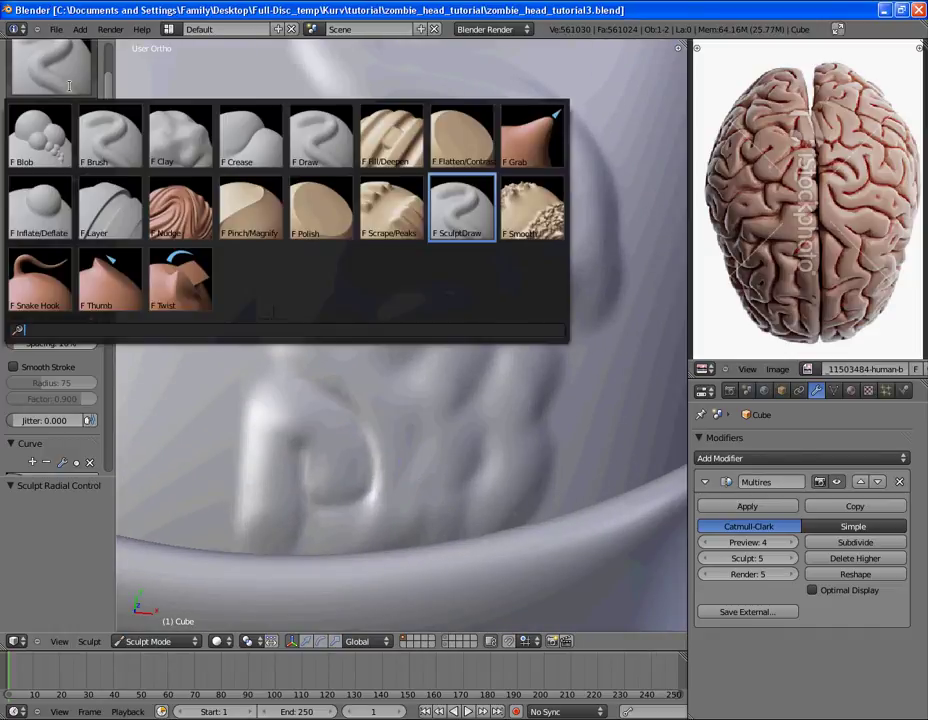
{"action": "left_click", "coordinate": [248, 145]}
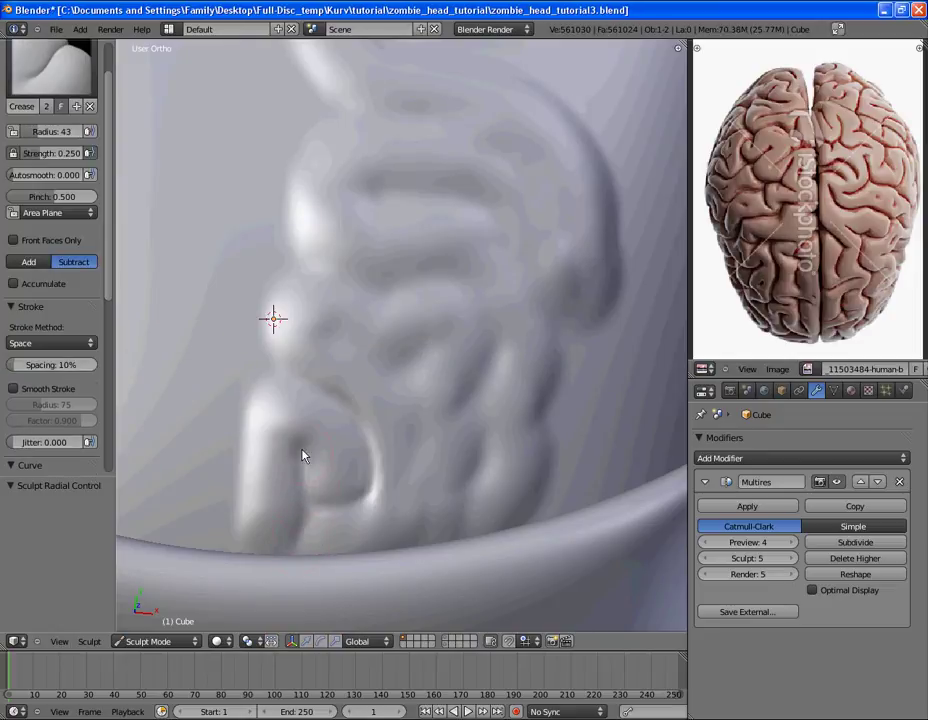
{"action": "mouse_move", "coordinate": [302, 455]}
{"action": "left_mouse_down"}
{"action": "mouse_move", "coordinate": [315, 527]}
{"action": "mouse_move", "coordinate": [373, 485]}
{"action": "left_mouse_up"}
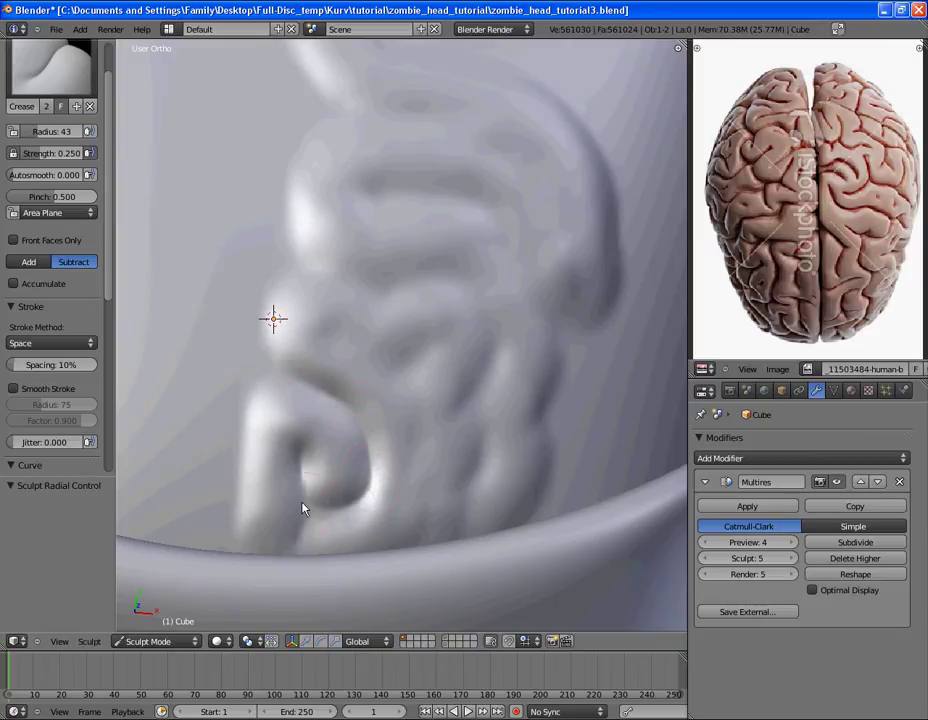
{"action": "mouse_move", "coordinate": [296, 453]}
{"action": "left_mouse_down"}
{"action": "mouse_move", "coordinate": [311, 511]}
{"action": "mouse_move", "coordinate": [309, 541]}
{"action": "left_mouse_up"}
Inspect the folds from several angles and lower the Multires sculpt level to 4
{"action": "mouse_move", "coordinate": [306, 549]}
{"action": "middle_mouse_down"}
{"action": "mouse_move", "coordinate": [331, 489]}
{"action": "mouse_move", "coordinate": [317, 454]}
{"action": "mouse_move", "coordinate": [427, 538]}
{"action": "mouse_move", "coordinate": [315, 357]}
{"action": "mouse_move", "coordinate": [320, 401]}
{"action": "middle_mouse_up"}
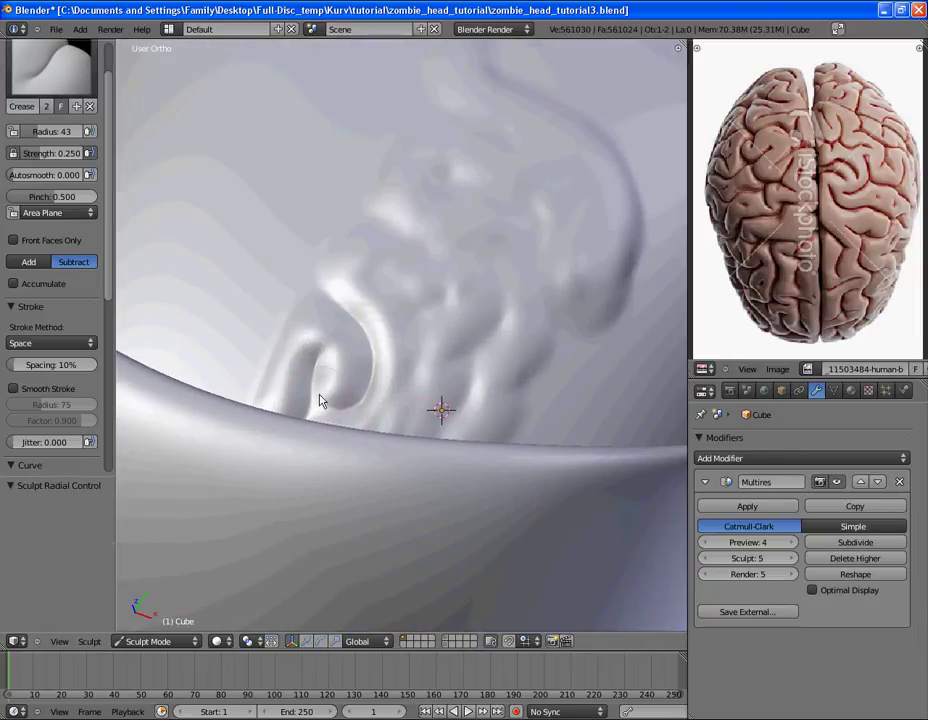
{"action": "mouse_move", "coordinate": [389, 370]}
{"action": "middle_mouse_down"}
{"action": "mouse_move", "coordinate": [273, 408]}
{"action": "mouse_move", "coordinate": [263, 452]}
{"action": "mouse_move", "coordinate": [296, 449]}
{"action": "mouse_move", "coordinate": [322, 498]}
{"action": "mouse_move", "coordinate": [468, 261]}
{"action": "middle_mouse_up"}
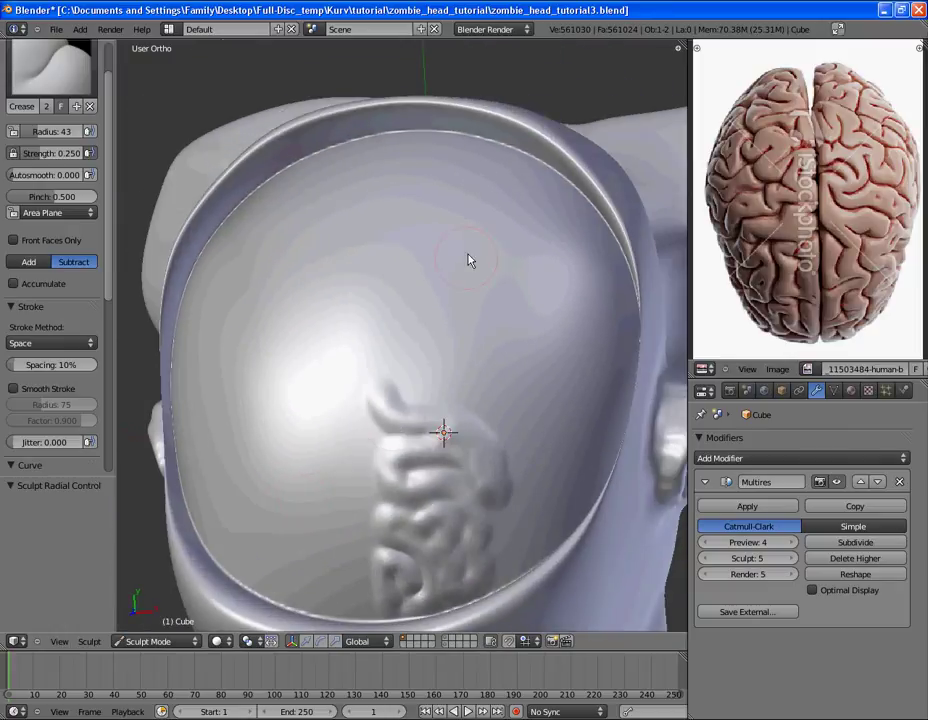
{"action": "mouse_move", "coordinate": [306, 410]}
{"action": "middle_mouse_down"}
{"action": "mouse_move", "coordinate": [360, 294]}
{"action": "mouse_move", "coordinate": [422, 288]}
{"action": "mouse_move", "coordinate": [422, 326]}
{"action": "mouse_move", "coordinate": [381, 325]}
{"action": "mouse_move", "coordinate": [383, 311]}
{"action": "mouse_move", "coordinate": [394, 319]}
{"action": "middle_mouse_up"}
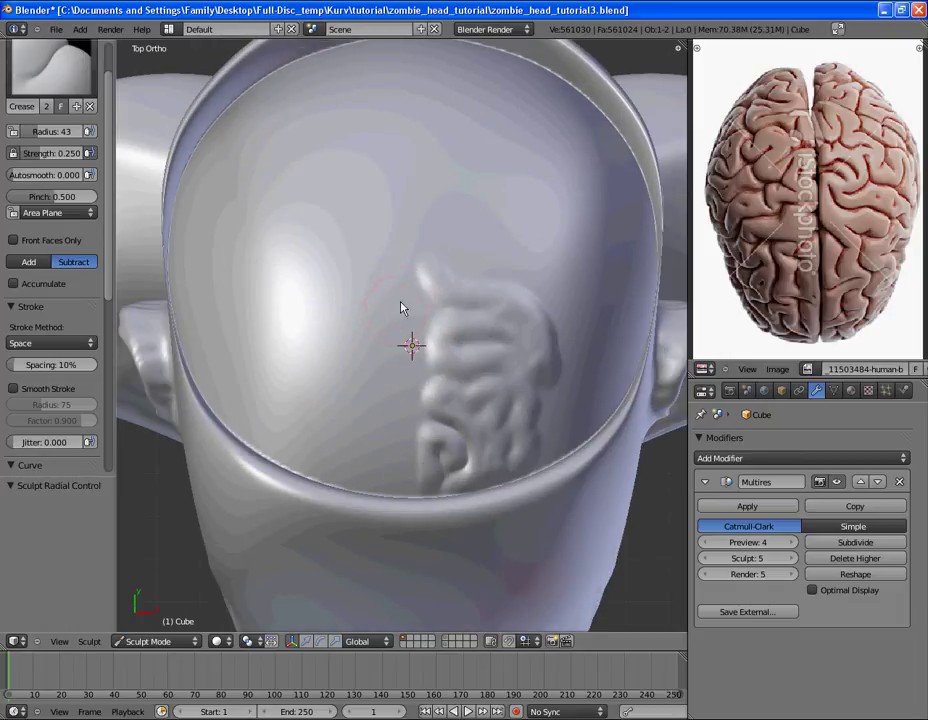
{"action": "key", "text": "KP_7"}
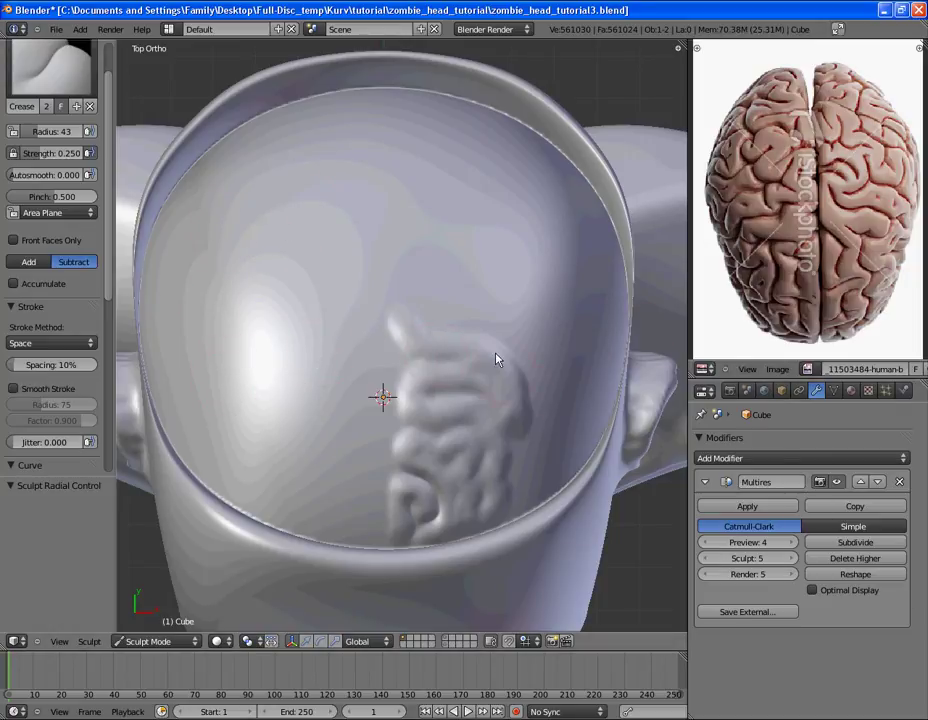
{"action": "left_click", "coordinate": [704, 563]}
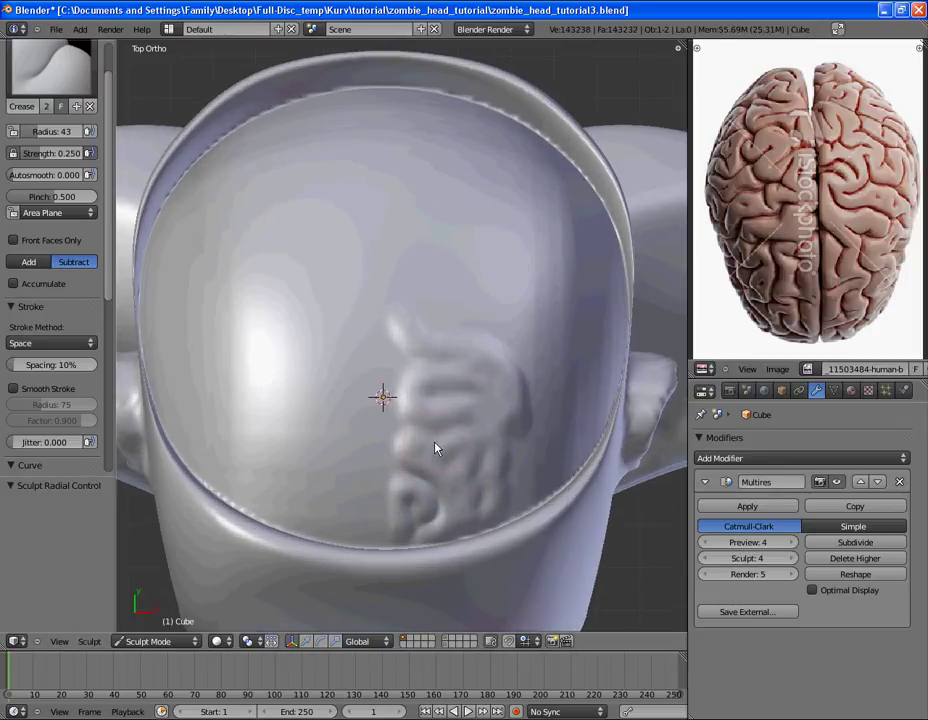
Smooth the brain surface toward the side and back rim using the Smooth brush at radius 43 and strength 0.500
{"action": "mouse_move", "coordinate": [435, 445]}
{"action": "middle_mouse_down"}
{"action": "mouse_move", "coordinate": [393, 478]}
{"action": "mouse_move", "coordinate": [323, 322]}
{"action": "mouse_move", "coordinate": [317, 261]}
{"action": "mouse_move", "coordinate": [327, 242]}
{"action": "mouse_move", "coordinate": [389, 543]}
{"action": "mouse_move", "coordinate": [333, 480]}
{"action": "mouse_move", "coordinate": [433, 398]}
{"action": "mouse_move", "coordinate": [433, 234]}
{"action": "middle_mouse_up"}
{"action": "scroll", "coordinate": [390, 538], "scroll_direction": "up", "scroll_amount": 3}
{"action": "scroll", "coordinate": [390, 535], "scroll_direction": "down", "scroll_amount": 3}
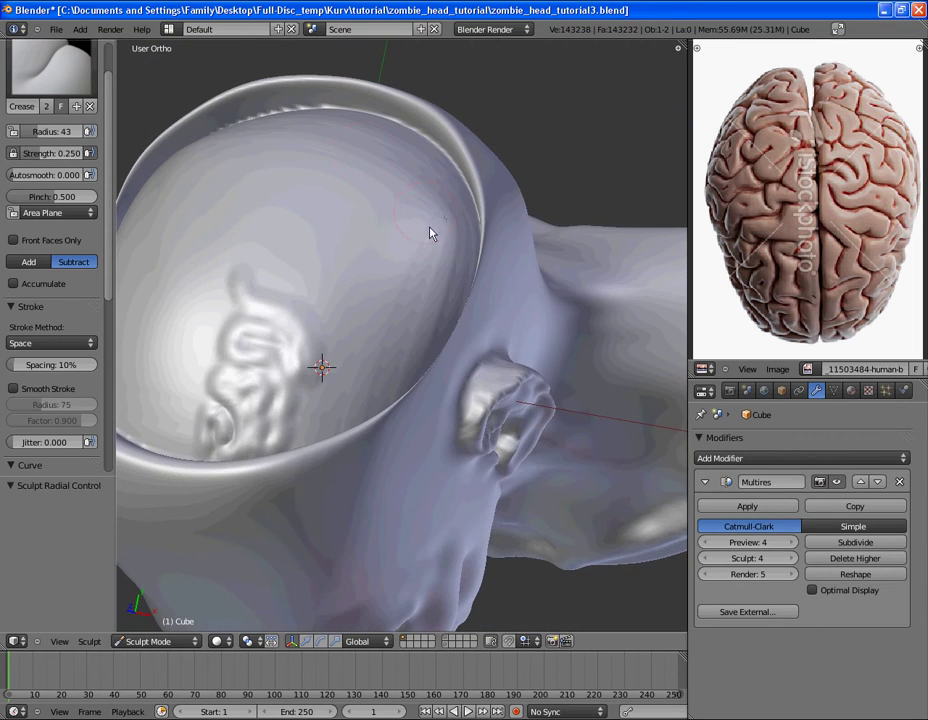
{"action": "scroll", "coordinate": [443, 250], "scroll_direction": "up", "scroll_amount": 2}
{"action": "key", "text": "s"}
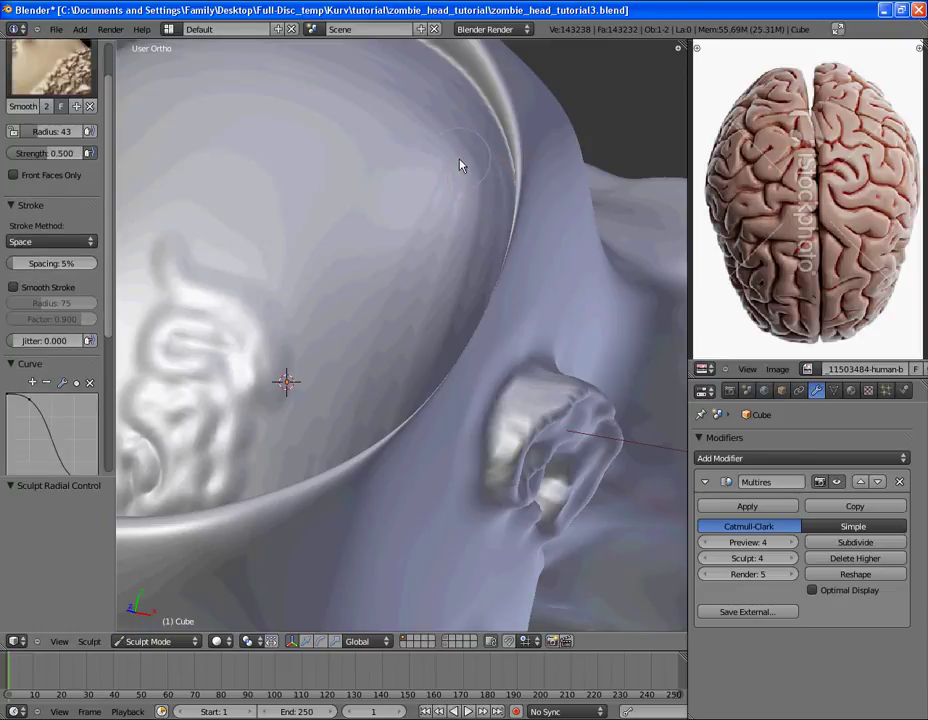
{"action": "scroll", "coordinate": [441, 286], "scroll_direction": "down", "scroll_amount": 3}
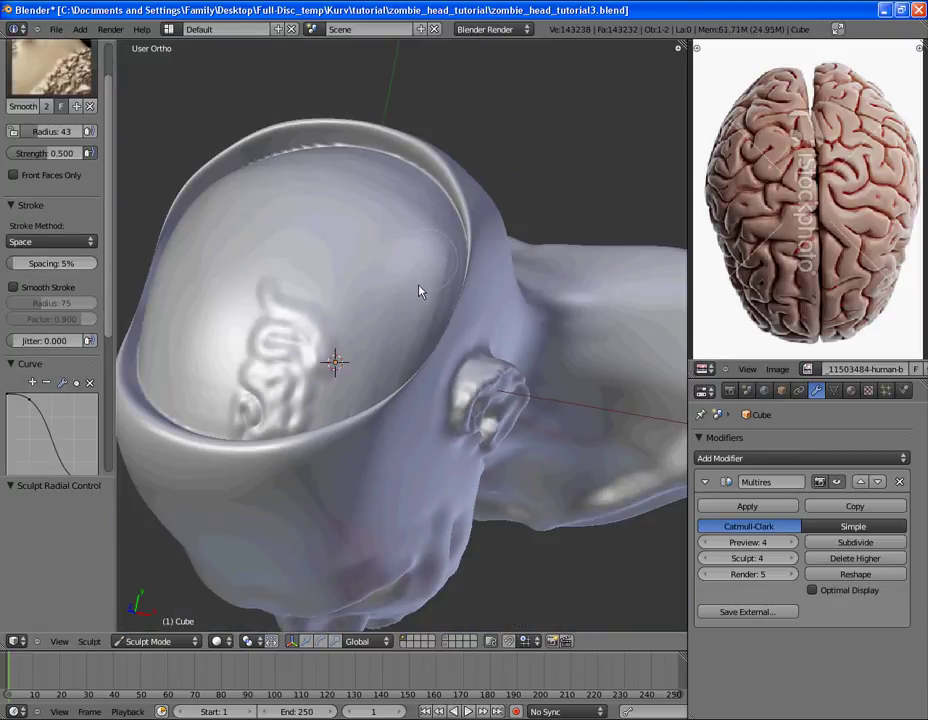
{"action": "mouse_move", "coordinate": [333, 177]}
{"action": "left_mouse_down"}
{"action": "mouse_move", "coordinate": [376, 183]}
{"action": "mouse_move", "coordinate": [394, 240]}
{"action": "mouse_move", "coordinate": [405, 276]}
{"action": "left_mouse_up"}
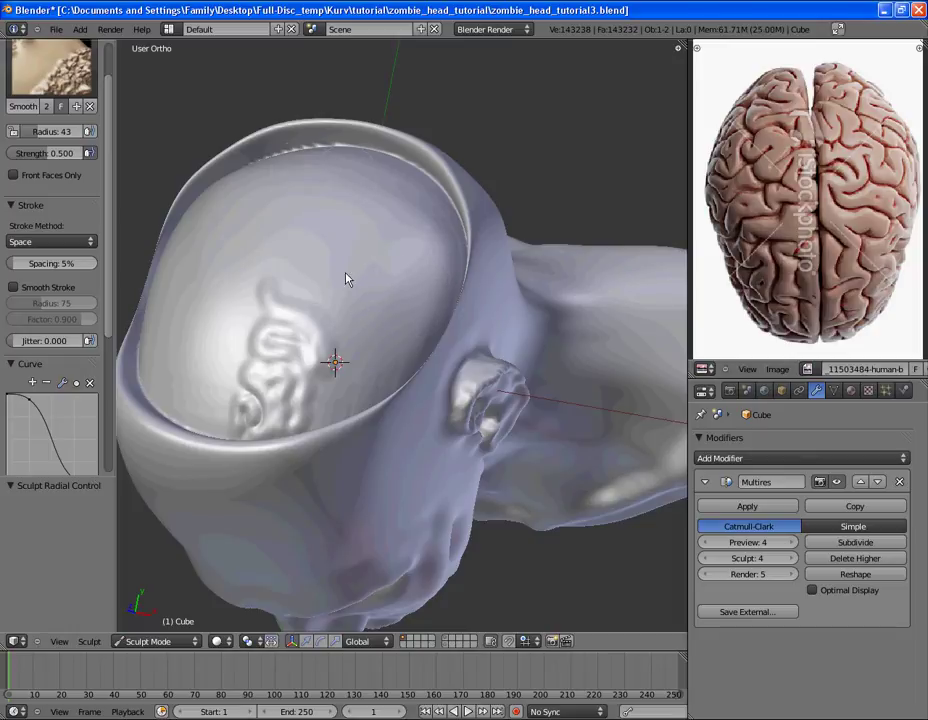
{"action": "scroll", "coordinate": [332, 430], "scroll_direction": "up", "scroll_amount": 2}
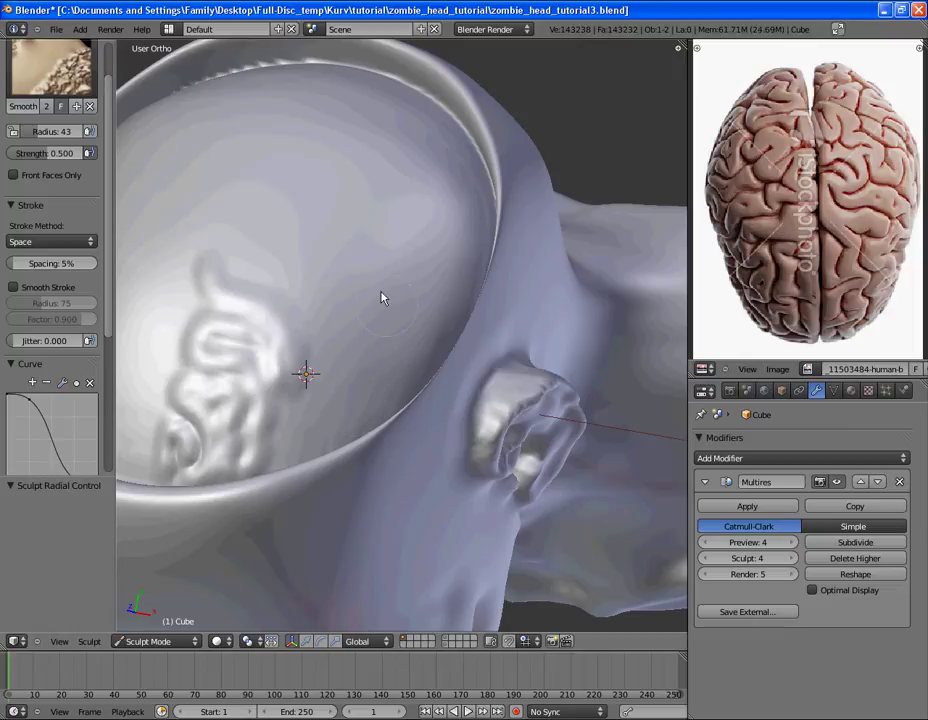
{"action": "middle_click_drag", "start_coordinate": [383, 296], "coordinate": [410, 188]}
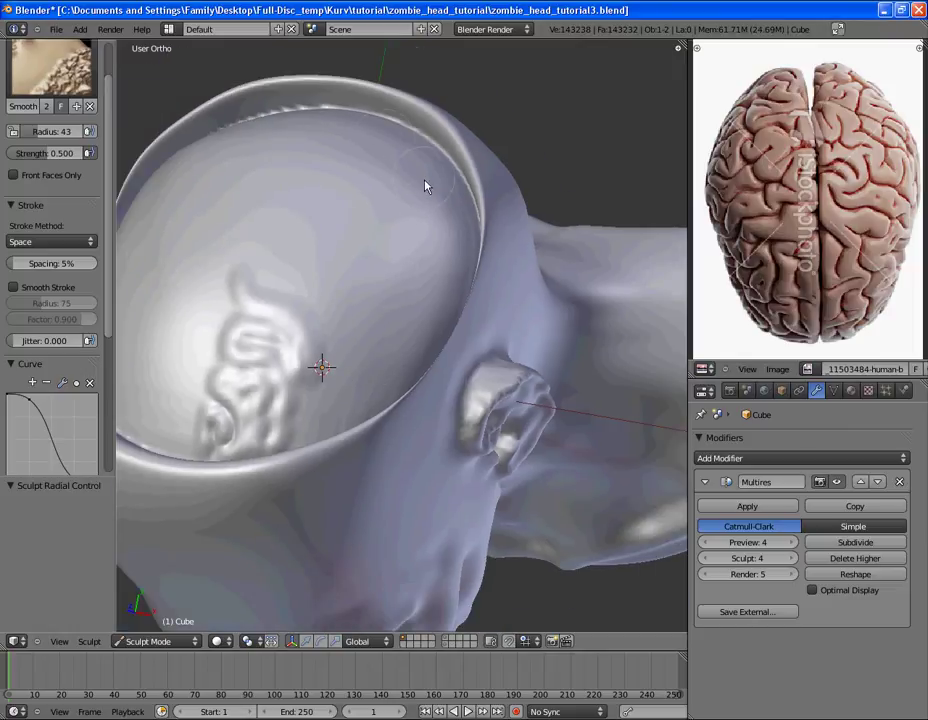
{"action": "middle_click_drag", "start_coordinate": [389, 186], "coordinate": [377, 290]}
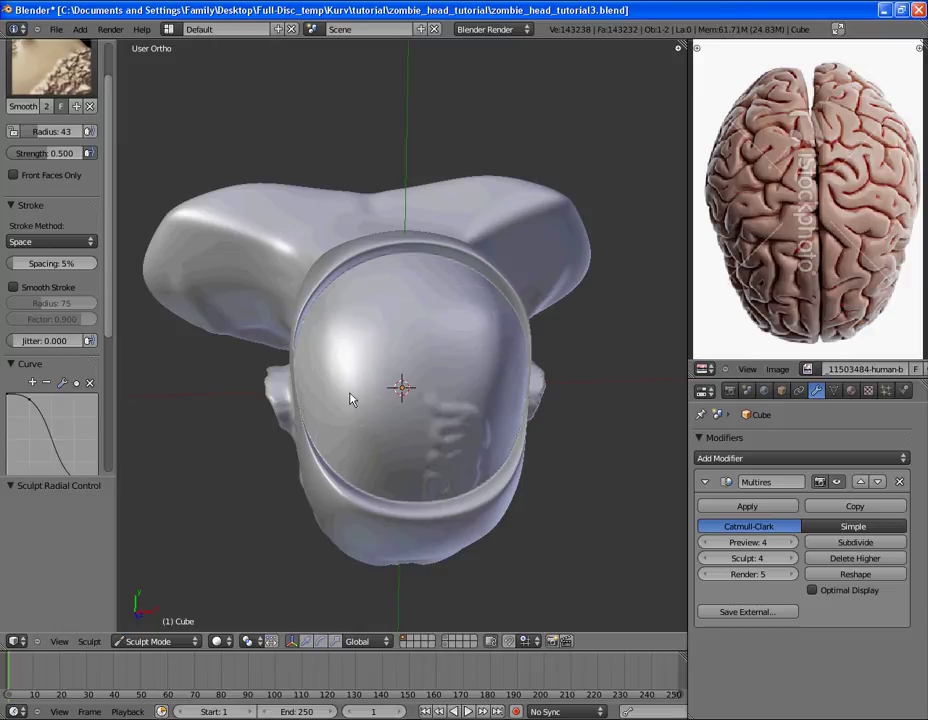
Examine the head's mesh density around the eye and temple in wireframe display, and return to solid shading
{"action": "middle_click_drag", "start_coordinate": [385, 459], "coordinate": [354, 363]}
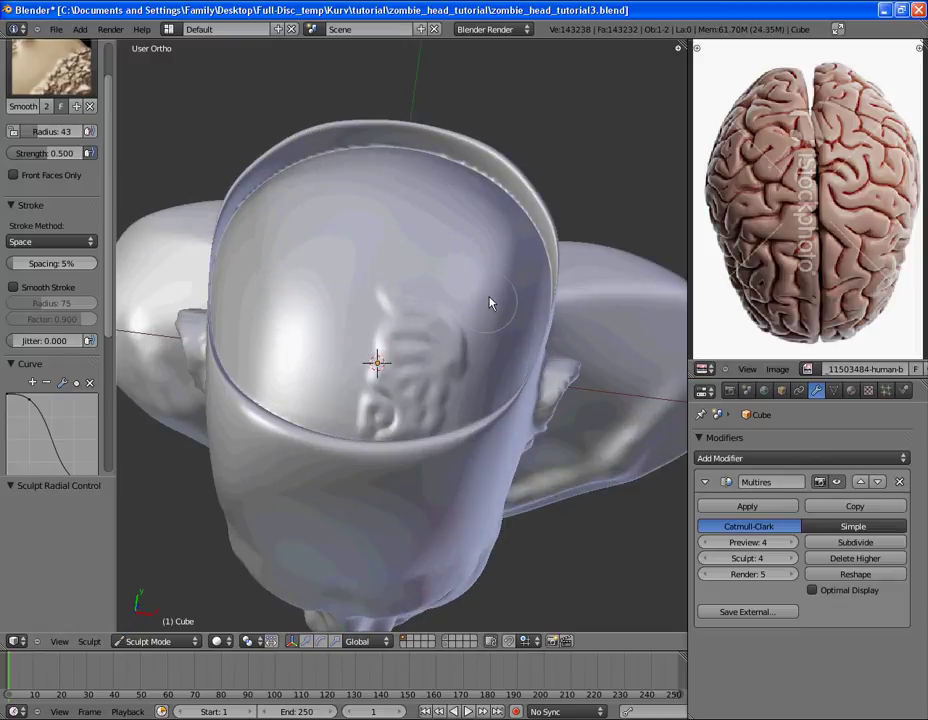
{"action": "middle_click_drag", "start_coordinate": [489, 311], "coordinate": [424, 284]}
{"action": "middle_click_drag", "start_coordinate": [444, 194], "coordinate": [352, 204]}
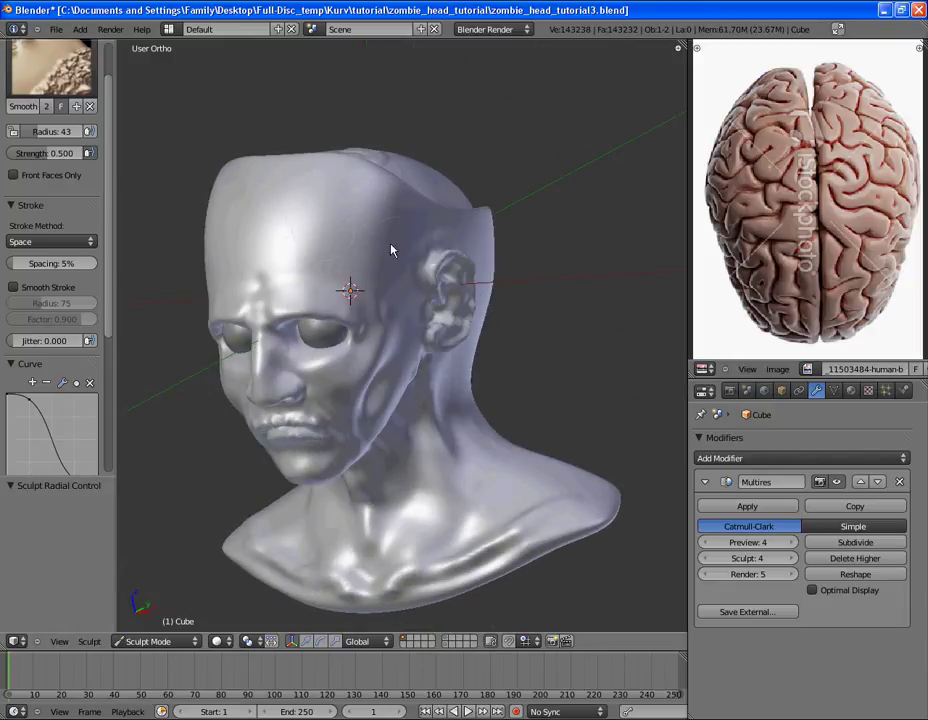
{"action": "middle_click_drag", "start_coordinate": [436, 373], "coordinate": [433, 304]}
{"action": "scroll", "coordinate": [433, 304], "scroll_direction": "up", "scroll_amount": 6}
{"action": "scroll", "coordinate": [433, 327], "scroll_direction": "up", "scroll_amount": 5}
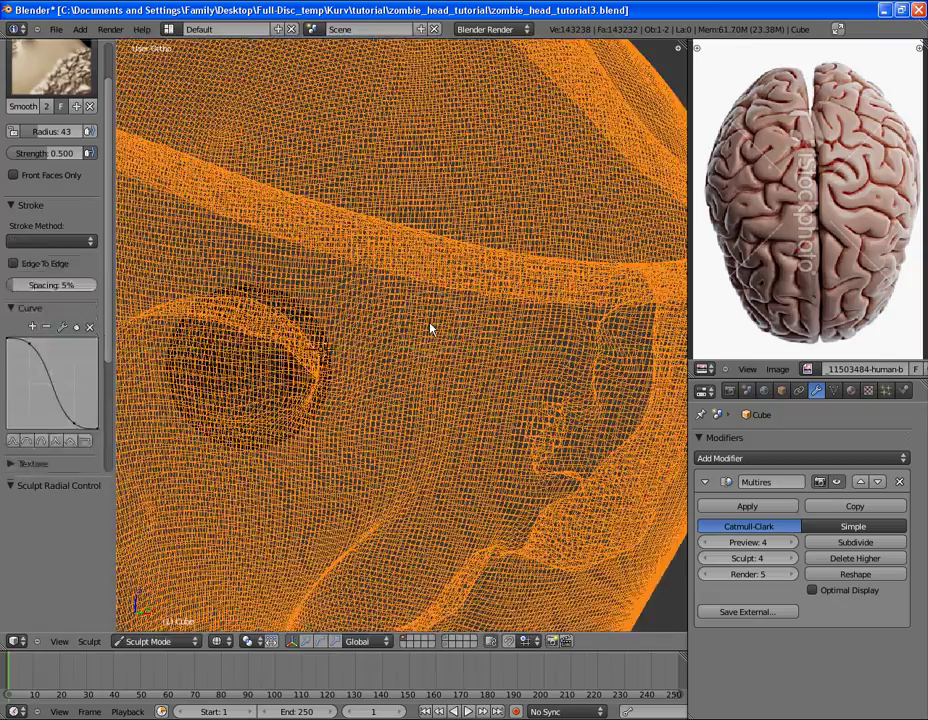
{"action": "scroll", "coordinate": [411, 352], "scroll_direction": "down", "scroll_amount": 8}
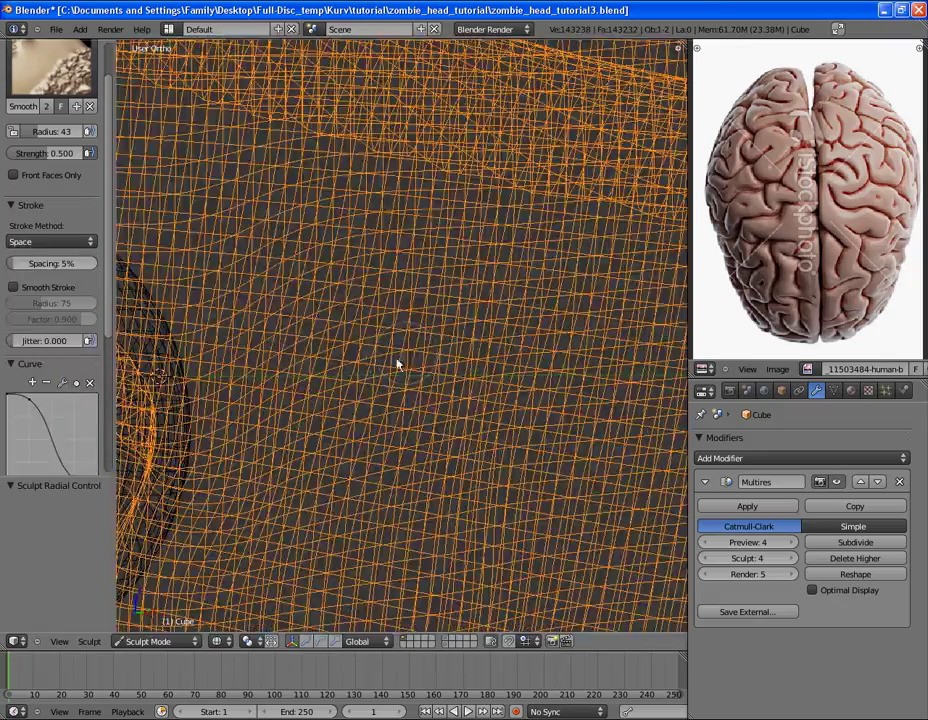
{"action": "scroll", "coordinate": [362, 389], "scroll_direction": "down", "scroll_amount": 3}
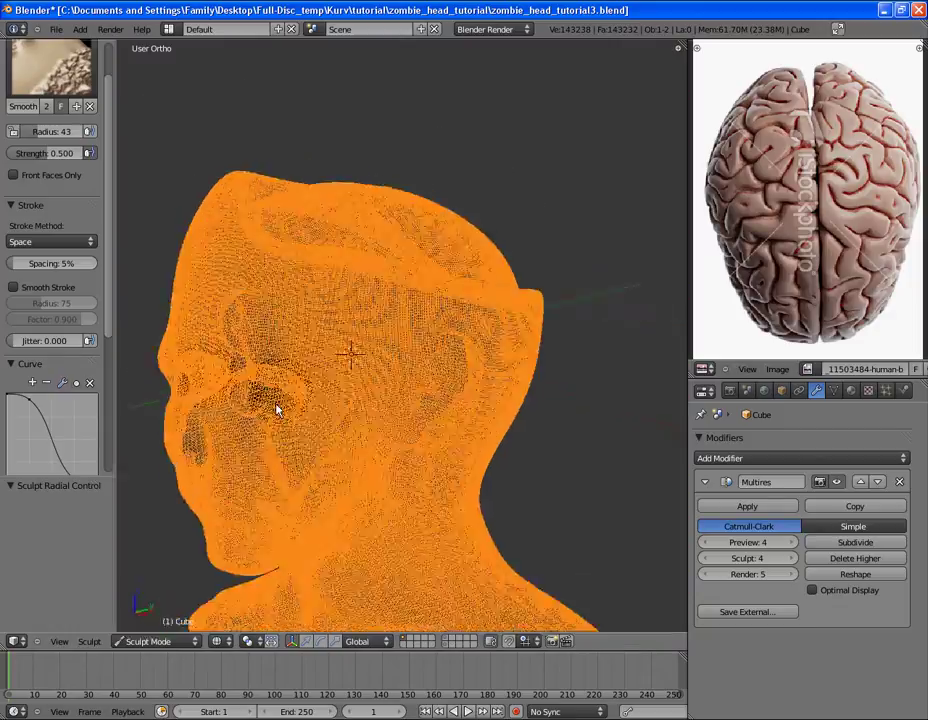
{"action": "middle_click_drag", "start_coordinate": [275, 410], "coordinate": [342, 458]}
{"action": "key", "text": "z"}
Examine the whole head and the sculpted brain folds from the side, the front and above
{"action": "mouse_move", "coordinate": [455, 378]}
{"action": "middle_mouse_down"}
{"action": "mouse_move", "coordinate": [470, 438]}
{"action": "mouse_move", "coordinate": [396, 321]}
{"action": "mouse_move", "coordinate": [383, 366]}
{"action": "mouse_move", "coordinate": [344, 331]}
{"action": "mouse_move", "coordinate": [342, 311]}
{"action": "mouse_move", "coordinate": [370, 303]}
{"action": "mouse_move", "coordinate": [319, 292]}
{"action": "mouse_move", "coordinate": [284, 271]}
{"action": "mouse_move", "coordinate": [350, 310]}
{"action": "mouse_move", "coordinate": [307, 352]}
{"action": "mouse_move", "coordinate": [325, 397]}
{"action": "mouse_move", "coordinate": [480, 375]}
{"action": "mouse_move", "coordinate": [551, 284]}
{"action": "mouse_move", "coordinate": [460, 327]}
{"action": "mouse_move", "coordinate": [357, 397]}
{"action": "mouse_move", "coordinate": [450, 265]}
{"action": "mouse_move", "coordinate": [507, 269]}
{"action": "mouse_move", "coordinate": [551, 360]}
{"action": "mouse_move", "coordinate": [511, 391]}
{"action": "mouse_move", "coordinate": [497, 234]}
{"action": "mouse_move", "coordinate": [346, 234]}
{"action": "middle_mouse_up"}
{"action": "scroll", "coordinate": [90, 188], "scroll_direction": "up", "scroll_amount": 3}
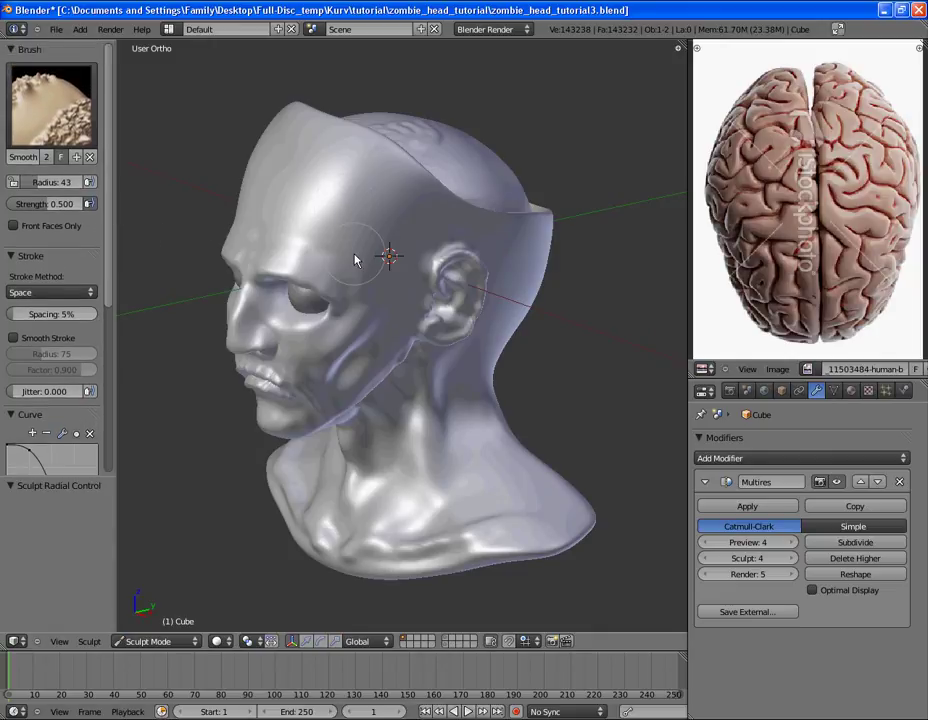
{"action": "middle_click_drag", "start_coordinate": [355, 260], "coordinate": [368, 350]}
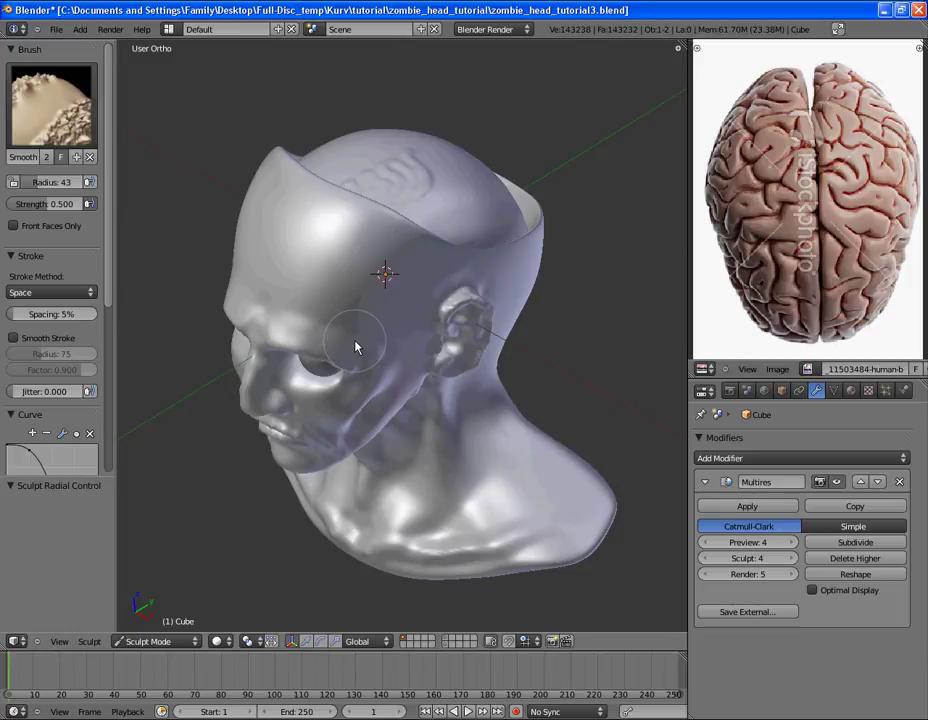
{"action": "middle_click_drag", "start_coordinate": [510, 212], "coordinate": [463, 344]}
{"action": "left_click_drag", "start_coordinate": [463, 344], "coordinate": [490, 320]}
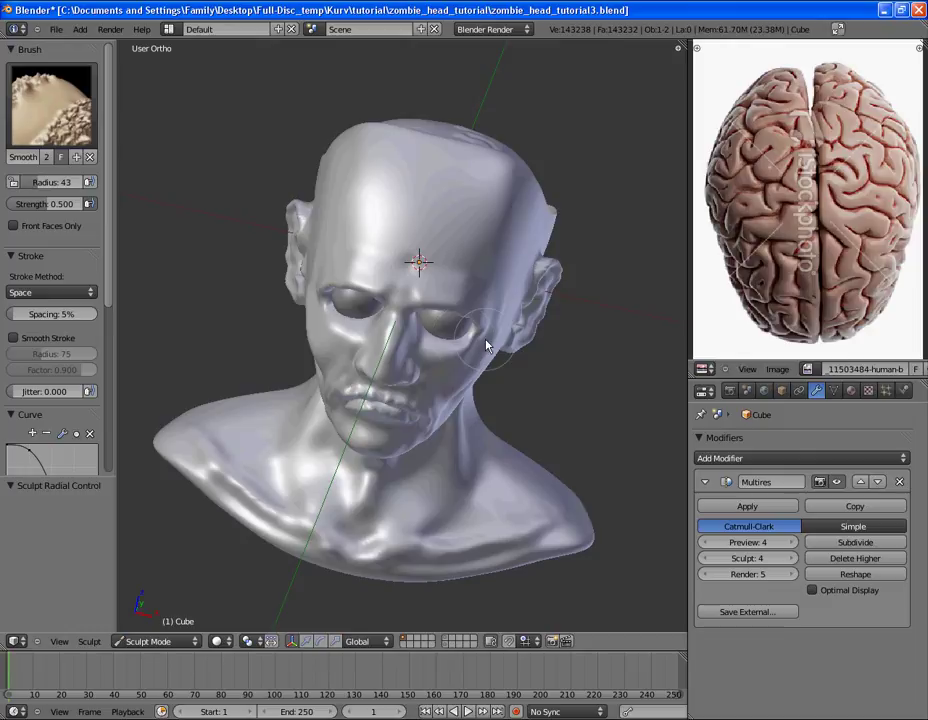
{"action": "left_click_drag", "start_coordinate": [607, 263], "coordinate": [533, 350]}
{"action": "mouse_move", "coordinate": [533, 350]}
{"action": "middle_mouse_down"}
{"action": "mouse_move", "coordinate": [534, 292]}
{"action": "mouse_move", "coordinate": [526, 342]}
{"action": "mouse_move", "coordinate": [454, 385]}
{"action": "mouse_move", "coordinate": [396, 357]}
{"action": "mouse_move", "coordinate": [400, 420]}
{"action": "mouse_move", "coordinate": [490, 462]}
{"action": "mouse_move", "coordinate": [522, 445]}
{"action": "middle_mouse_up"}
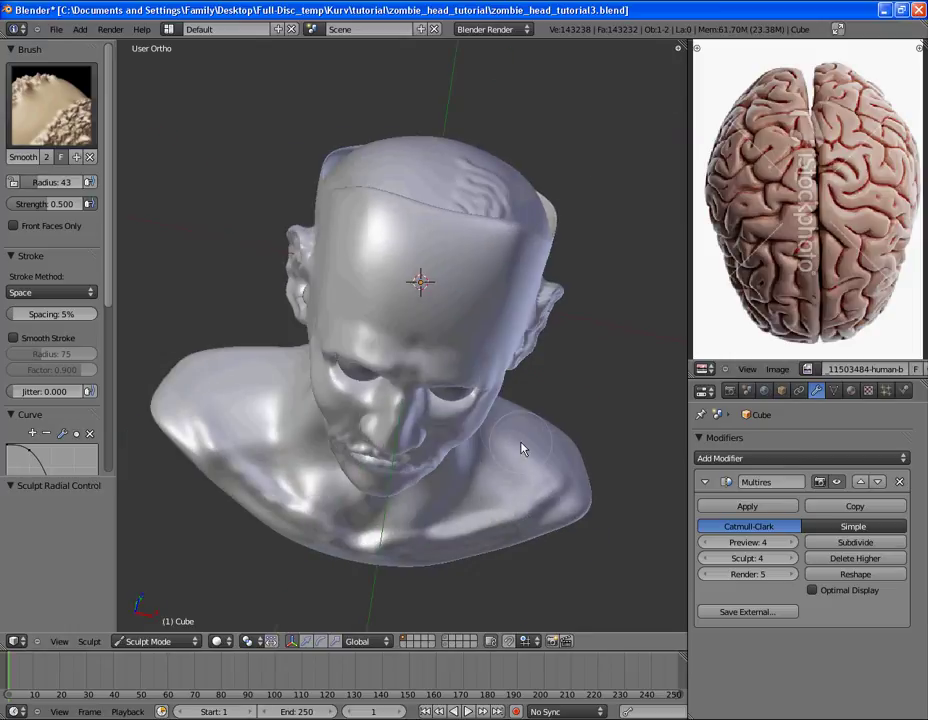
{"action": "middle_click_drag", "start_coordinate": [431, 288], "coordinate": [416, 376]}
{"action": "scroll", "coordinate": [416, 376], "scroll_direction": "down", "scroll_amount": 2}
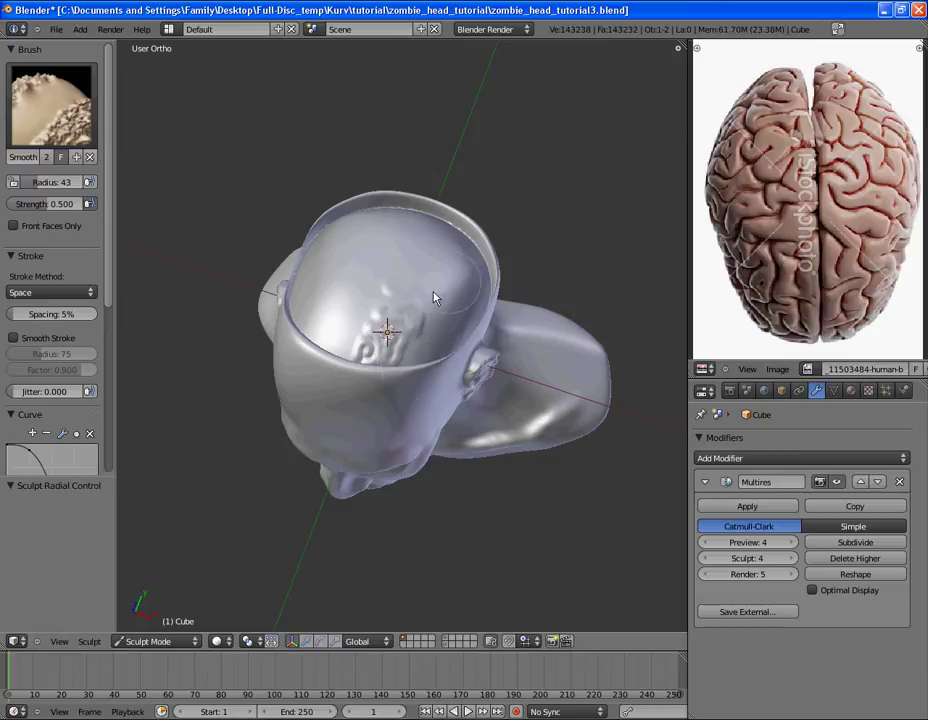
{"action": "scroll", "coordinate": [438, 348], "scroll_direction": "up", "scroll_amount": 2}
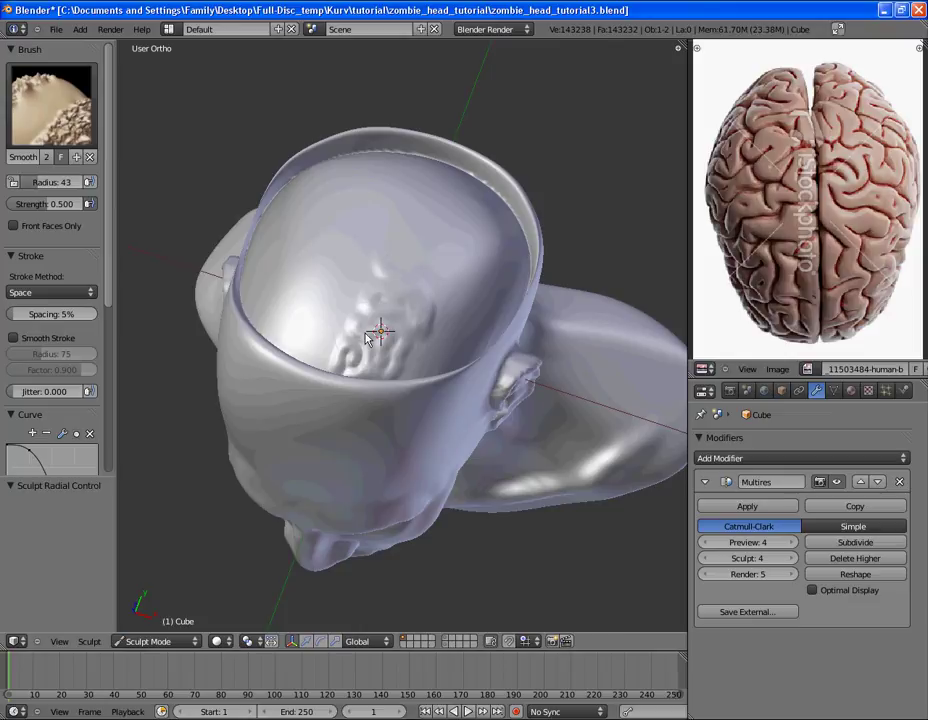
{"action": "middle_click_drag", "start_coordinate": [449, 296], "coordinate": [393, 300]}
{"action": "scroll", "coordinate": [393, 300], "scroll_direction": "up", "scroll_amount": 5}
{"action": "scroll", "coordinate": [393, 301], "scroll_direction": "down", "scroll_amount": 5}
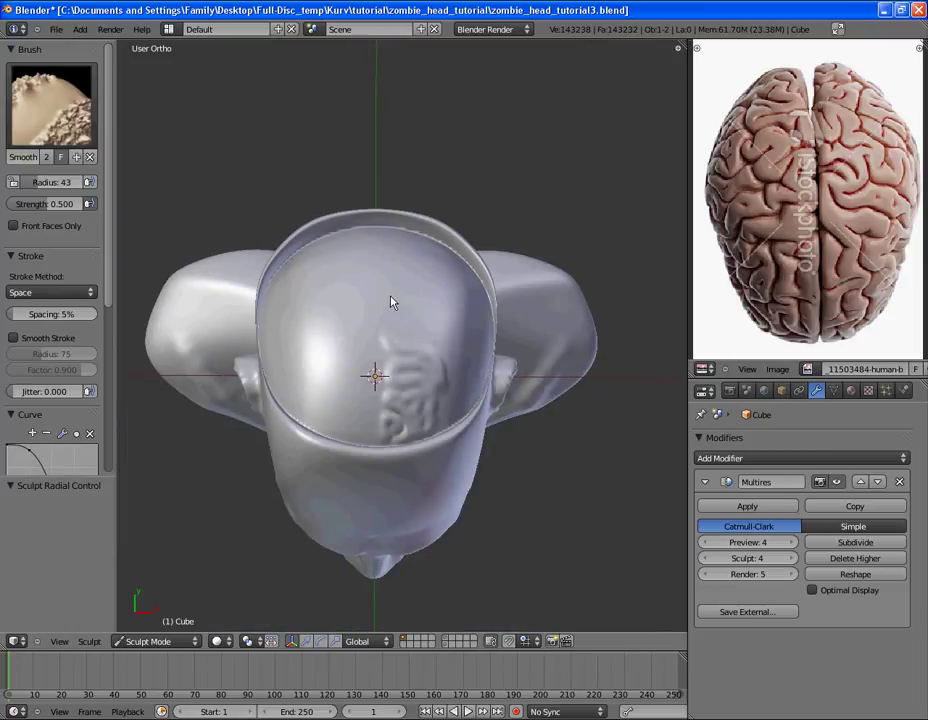
{"action": "scroll", "coordinate": [389, 302], "scroll_direction": "up", "scroll_amount": 4}
{"action": "middle_click_drag", "start_coordinate": [390, 303], "coordinate": [413, 253]}
{"action": "middle_click_drag", "start_coordinate": [421, 270], "coordinate": [397, 259]}
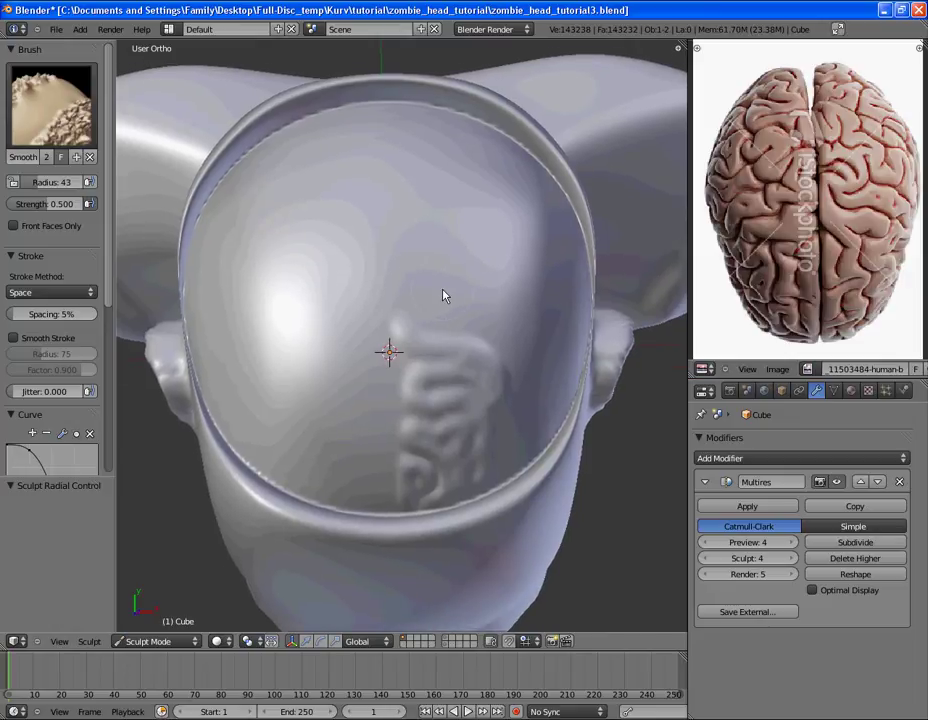
Carve the central groove along the inner edge of the brain folds with the SculptDraw brush in Subtract mode at radius 20
{"action": "left_click", "coordinate": [52, 72]}
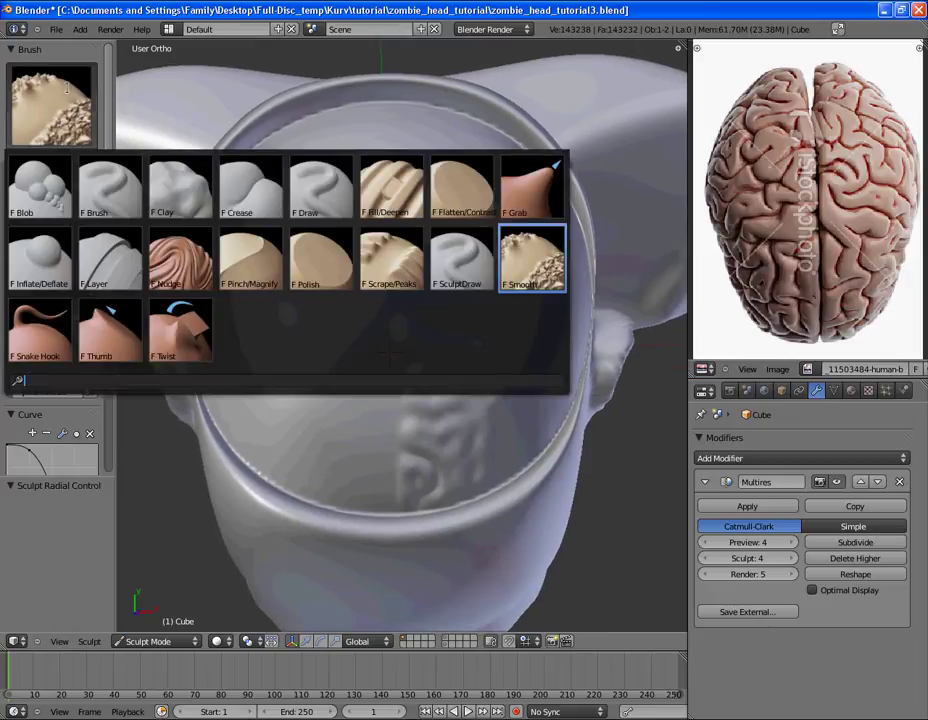
{"action": "left_click", "coordinate": [460, 258]}
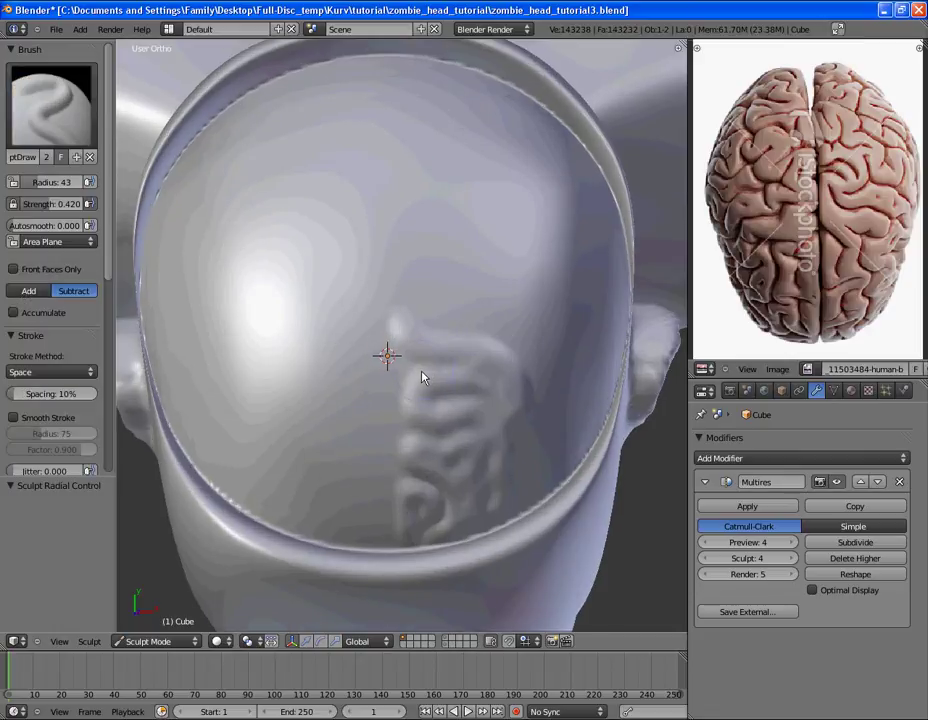
{"action": "key", "text": "f"}
{"action": "left_click", "coordinate": [427, 480]}
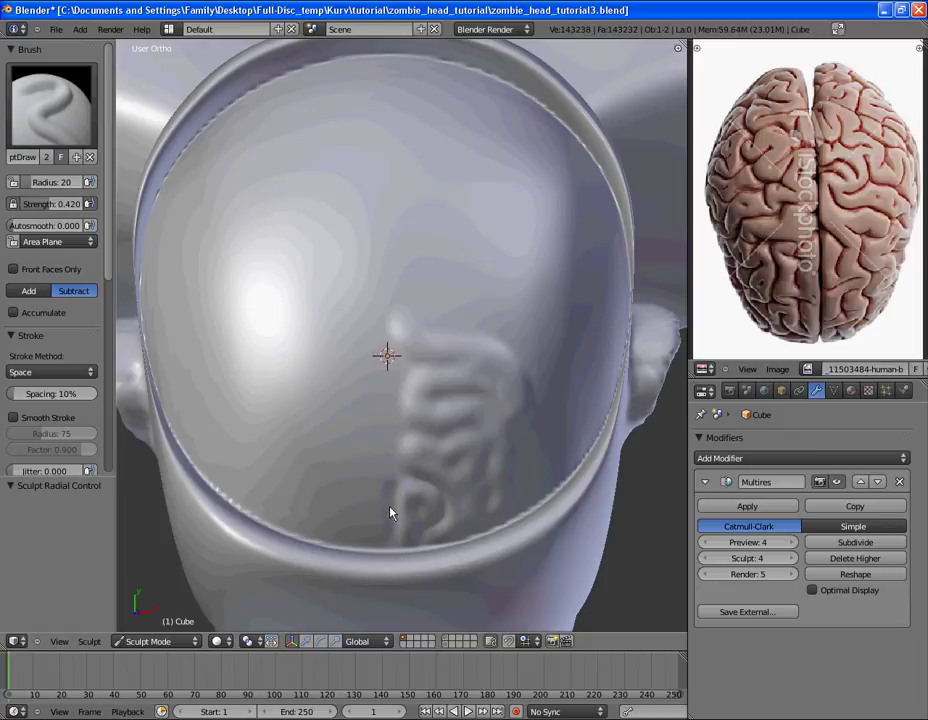
{"action": "scroll", "coordinate": [398, 501], "scroll_direction": "up", "scroll_amount": 3}
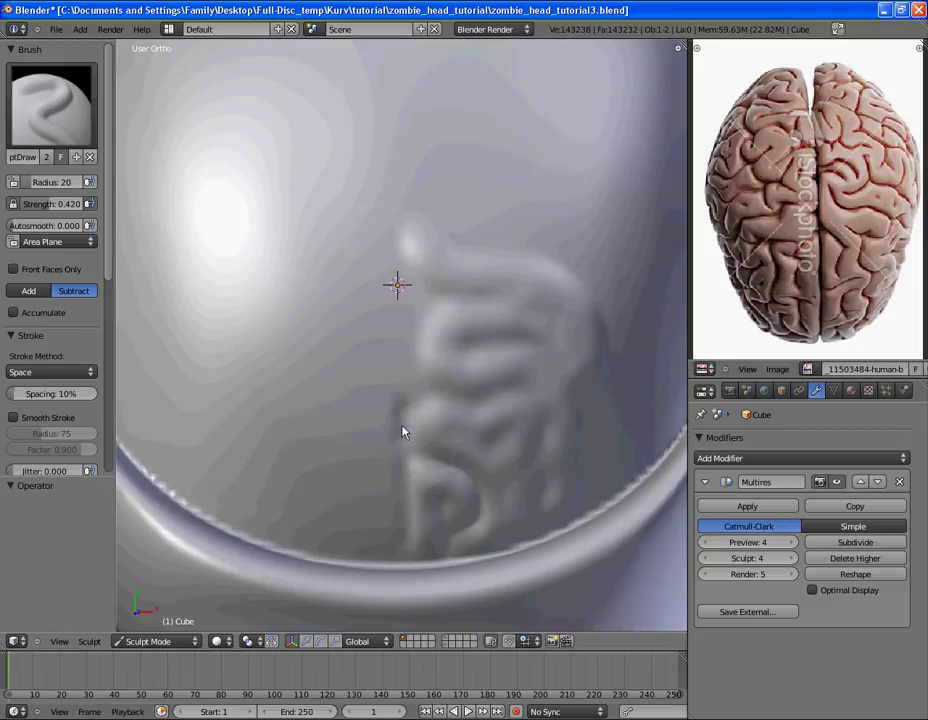
{"action": "left_click_drag", "start_coordinate": [402, 431], "coordinate": [402, 448]}
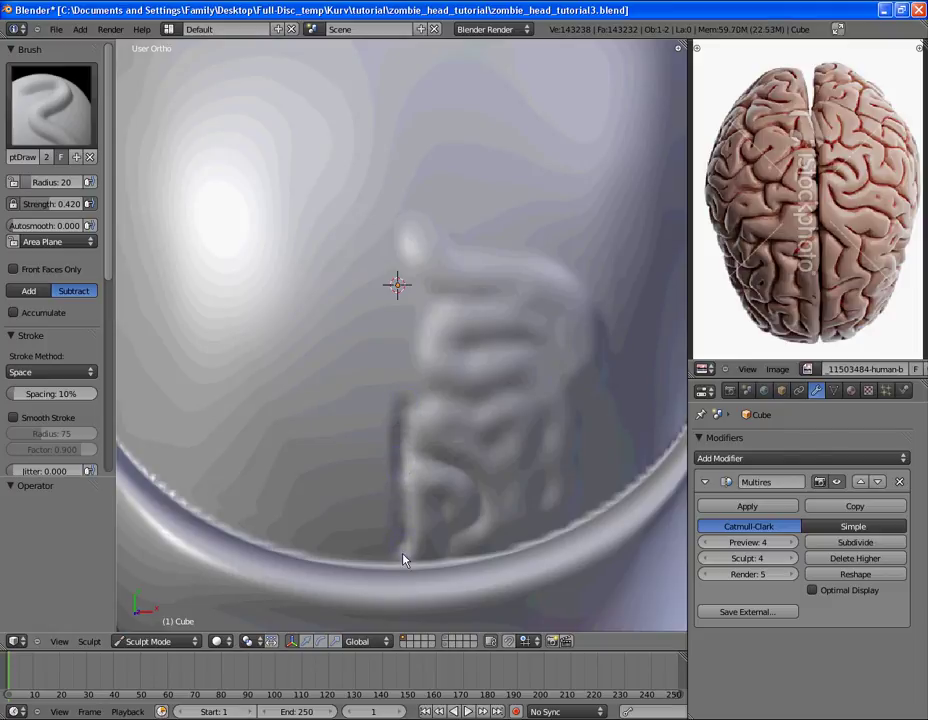
{"action": "left_click", "coordinate": [420, 402]}
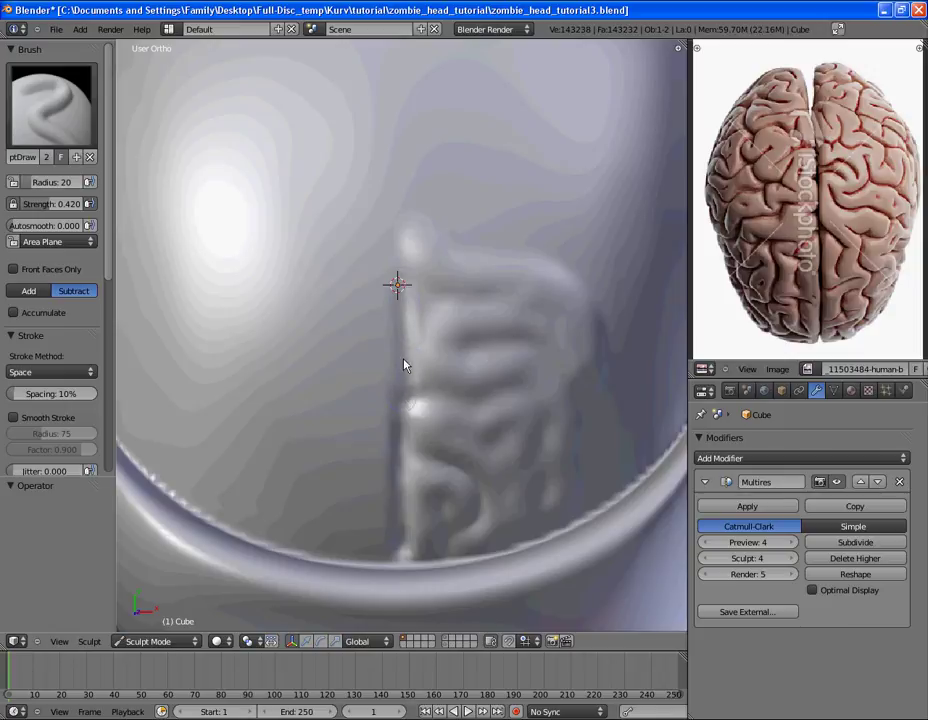
{"action": "mouse_move", "coordinate": [405, 340]}
{"action": "left_mouse_down"}
{"action": "mouse_move", "coordinate": [420, 377]}
{"action": "mouse_move", "coordinate": [410, 397]}
{"action": "mouse_move", "coordinate": [413, 320]}
{"action": "left_mouse_up"}
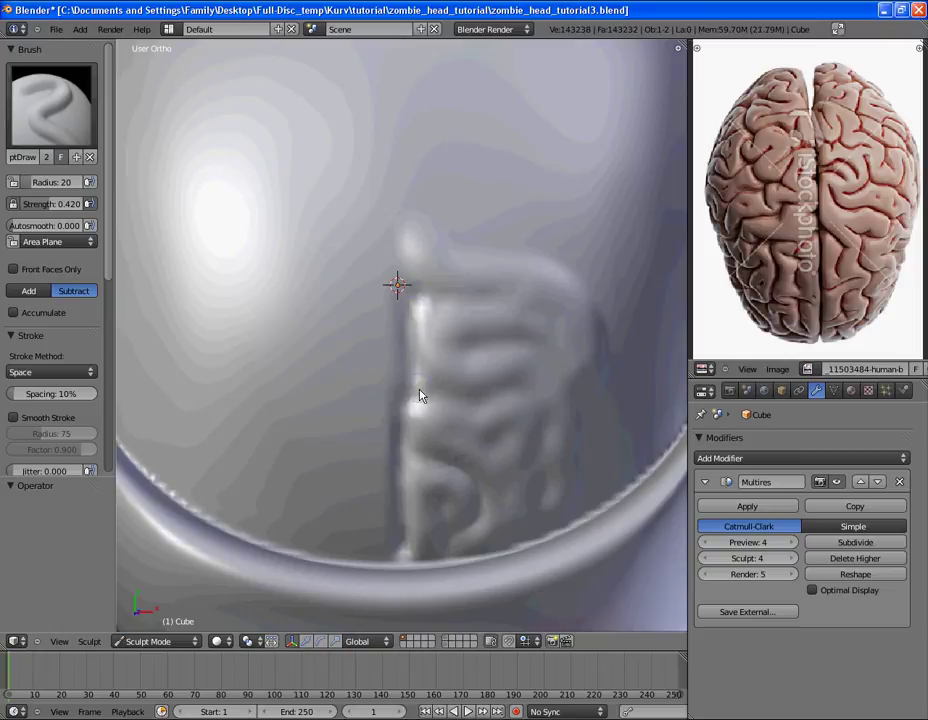
{"action": "scroll", "coordinate": [420, 393], "scroll_direction": "down", "scroll_amount": 3}
{"action": "middle_click_drag", "start_coordinate": [460, 499], "coordinate": [420, 480]}
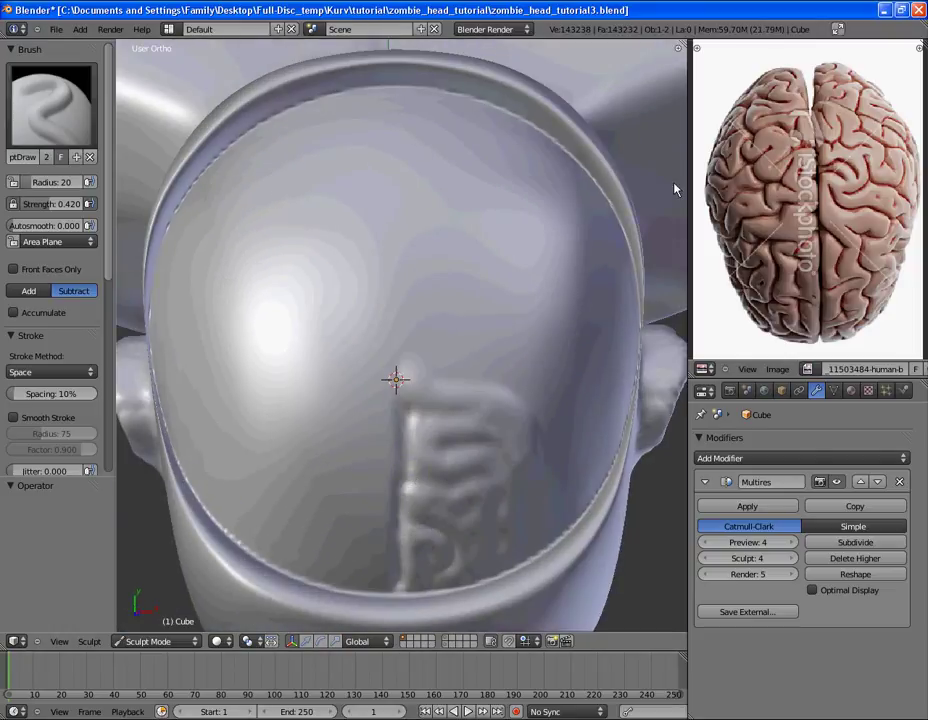
Save the brain sculpt with its central groove over the existing zombie_head_tutorial3.blend file
{"action": "mouse_move", "coordinate": [435, 141]}
{"action": "middle_mouse_down"}
{"action": "mouse_move", "coordinate": [427, 201]}
{"action": "mouse_move", "coordinate": [398, 176]}
{"action": "mouse_move", "coordinate": [390, 412]}
{"action": "mouse_move", "coordinate": [388, 330]}
{"action": "mouse_move", "coordinate": [395, 406]}
{"action": "mouse_move", "coordinate": [378, 407]}
{"action": "mouse_move", "coordinate": [420, 366]}
{"action": "mouse_move", "coordinate": [418, 325]}
{"action": "mouse_move", "coordinate": [420, 346]}
{"action": "mouse_move", "coordinate": [452, 346]}
{"action": "middle_mouse_up"}
{"action": "key", "text": "ctrl+s"}
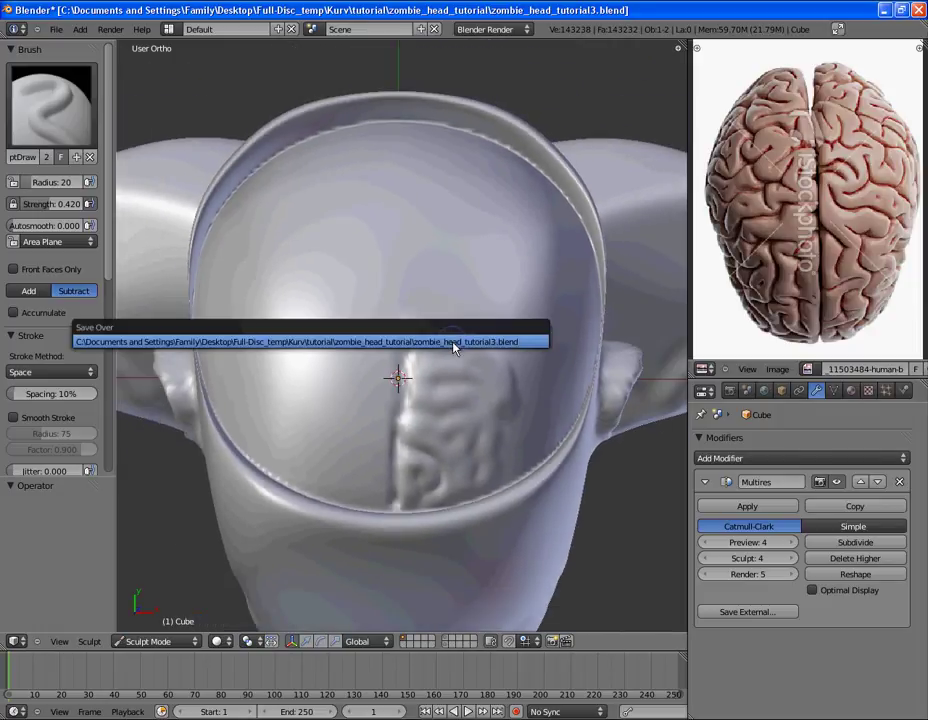
{"action": "left_click", "coordinate": [453, 342]}
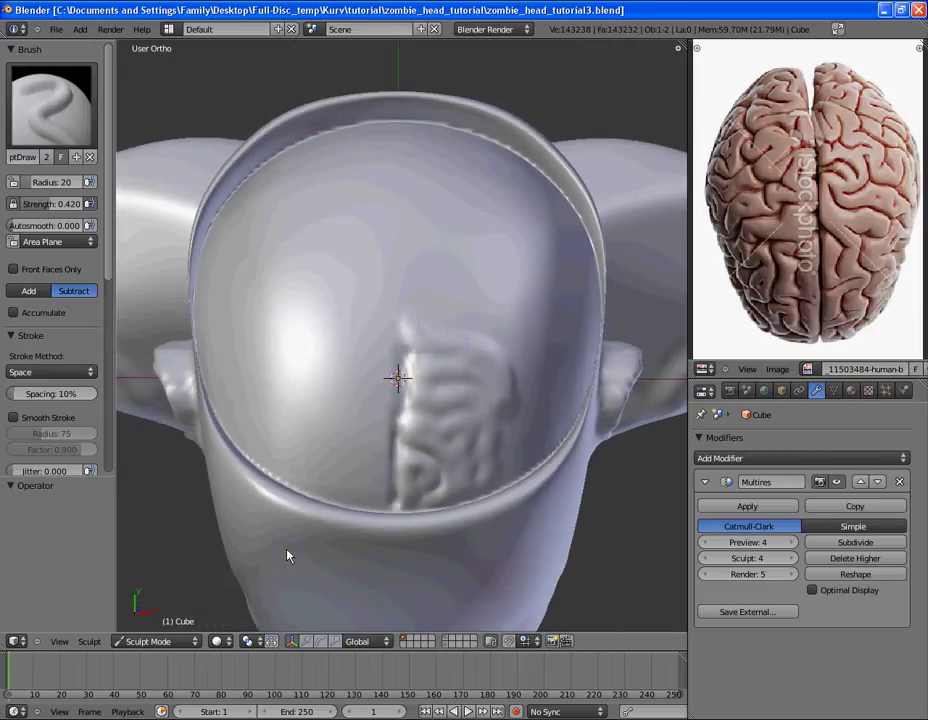